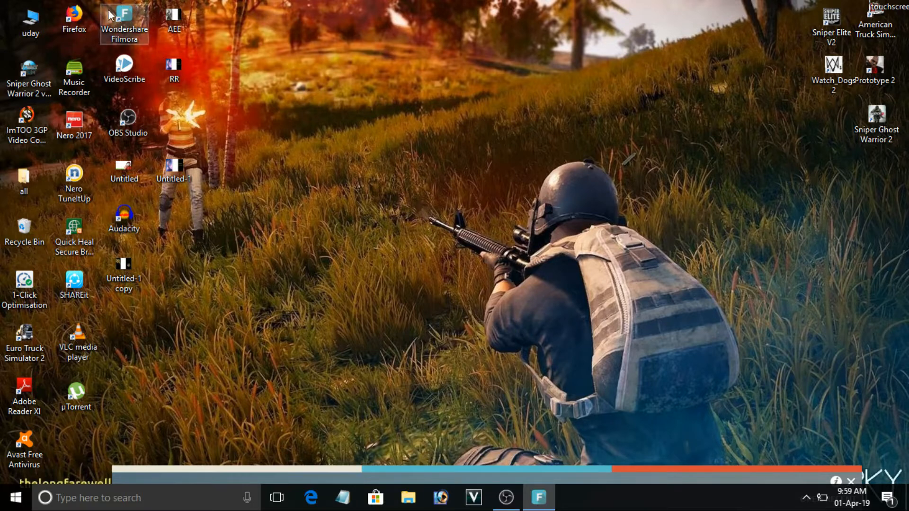
Import the websites video from the ghj folder into the media album.
{"action": "left_click_drag", "start_coordinate": [555, 475], "coordinate": [520, 23]}
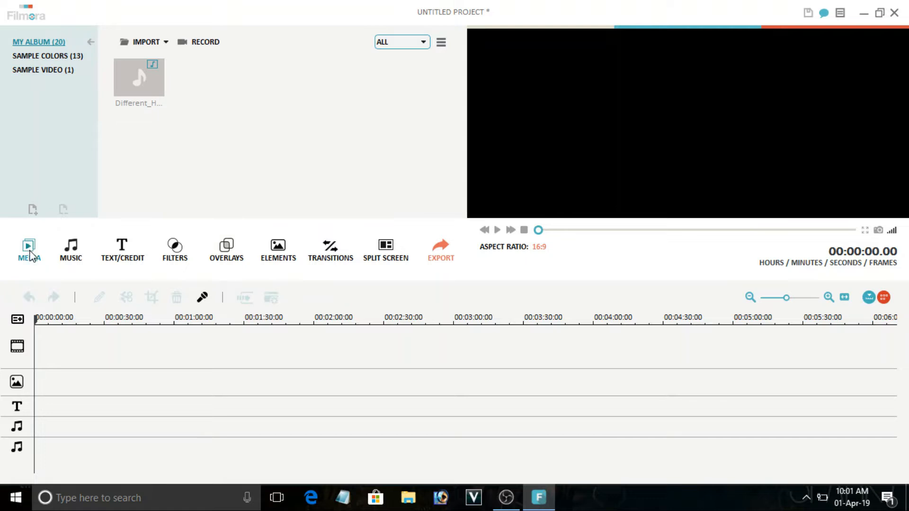
{"action": "left_click", "coordinate": [146, 42]}
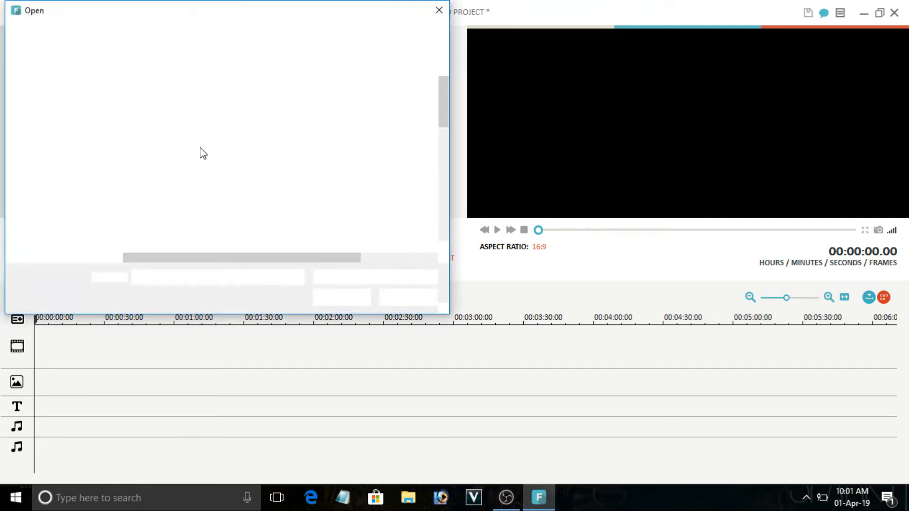
{"action": "scroll", "coordinate": [198, 167], "scroll_direction": "down", "scroll_amount": 5}
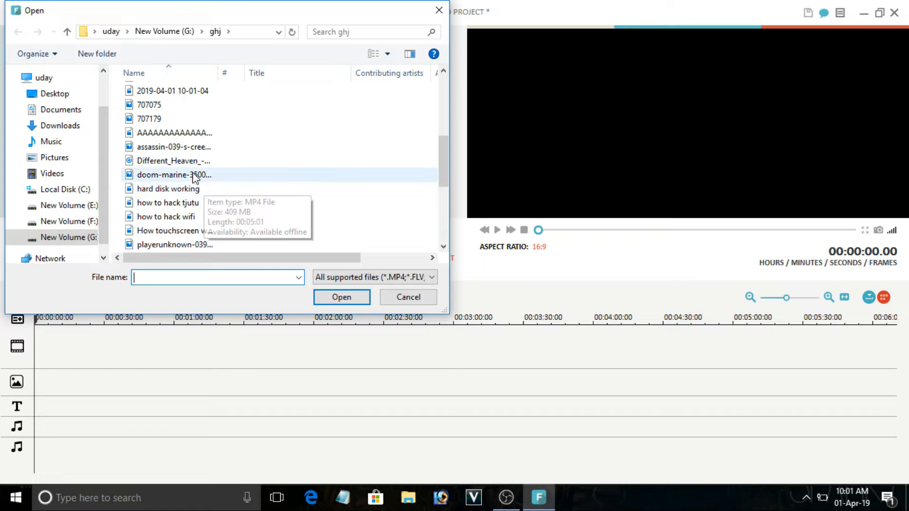
{"action": "scroll", "coordinate": [206, 180], "scroll_direction": "down", "scroll_amount": 4}
{"action": "left_click", "coordinate": [218, 203]}
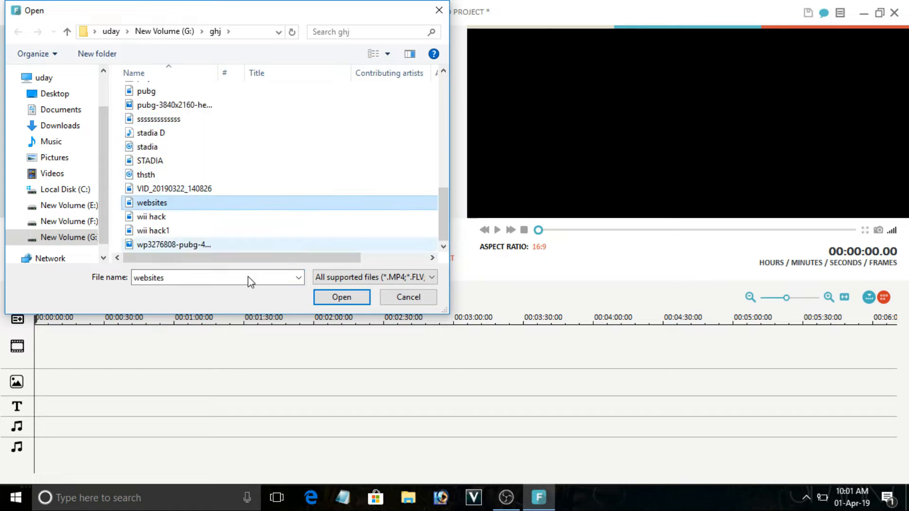
{"action": "left_click", "coordinate": [343, 299]}
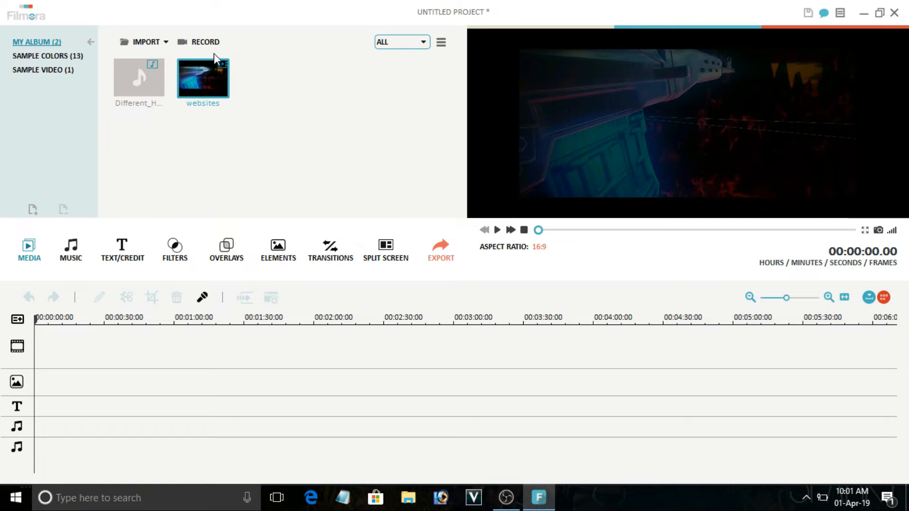
Preview the imported websites video, skipping ahead through several parts before pausing playback.
{"action": "left_click", "coordinate": [500, 233]}
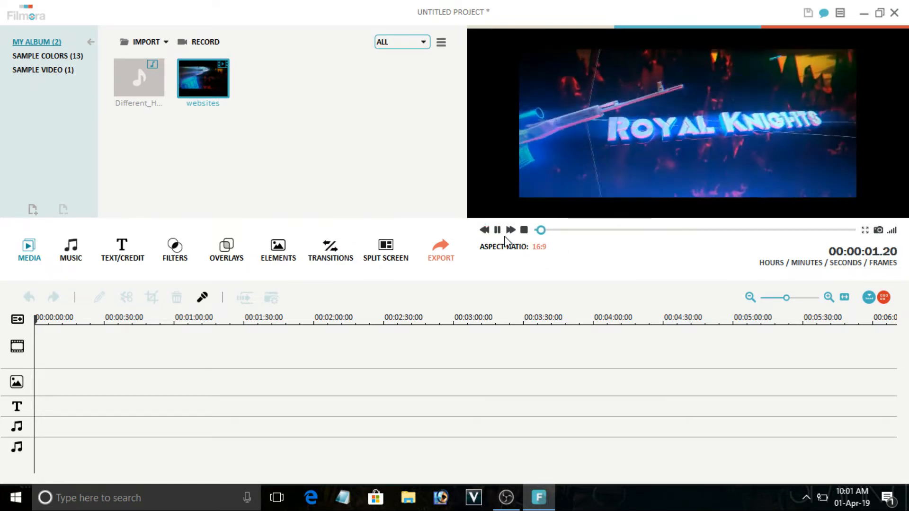
{"action": "left_click", "coordinate": [605, 231]}
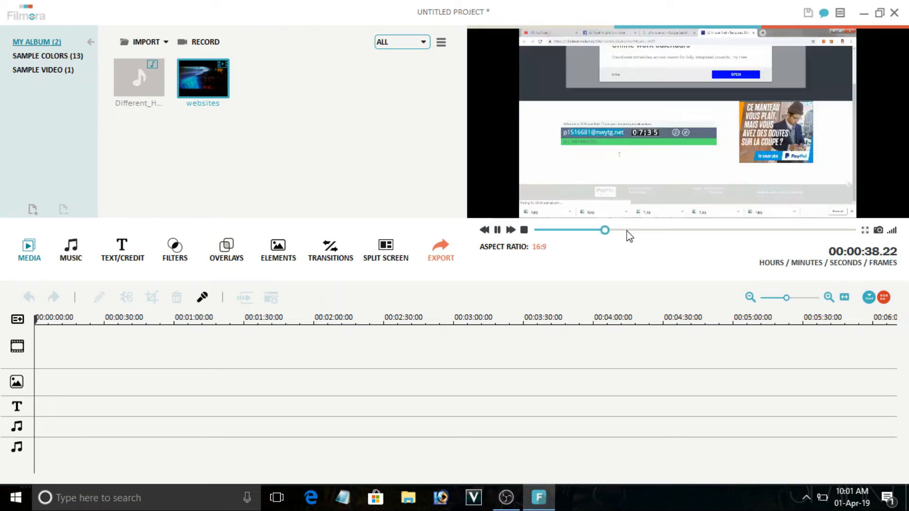
{"action": "left_click", "coordinate": [627, 231]}
{"action": "left_click", "coordinate": [680, 232]}
{"action": "left_click", "coordinate": [710, 232]}
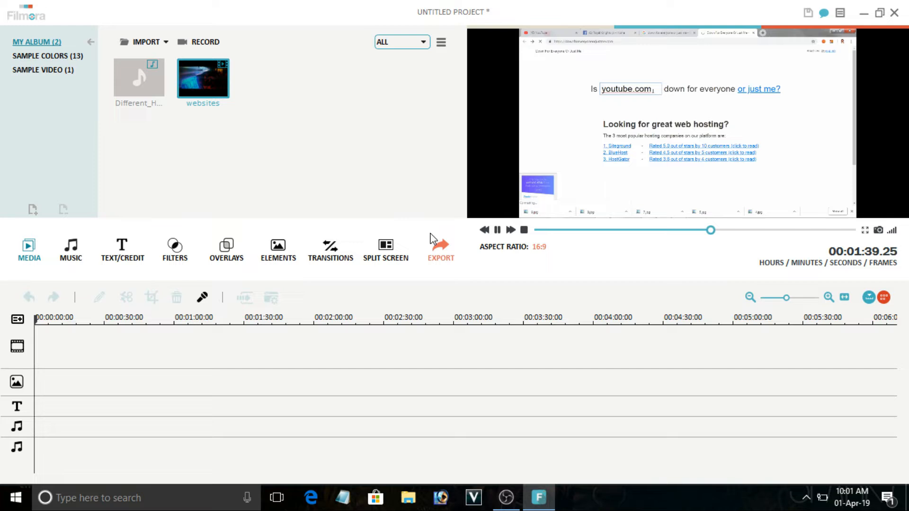
{"action": "left_click", "coordinate": [497, 230]}
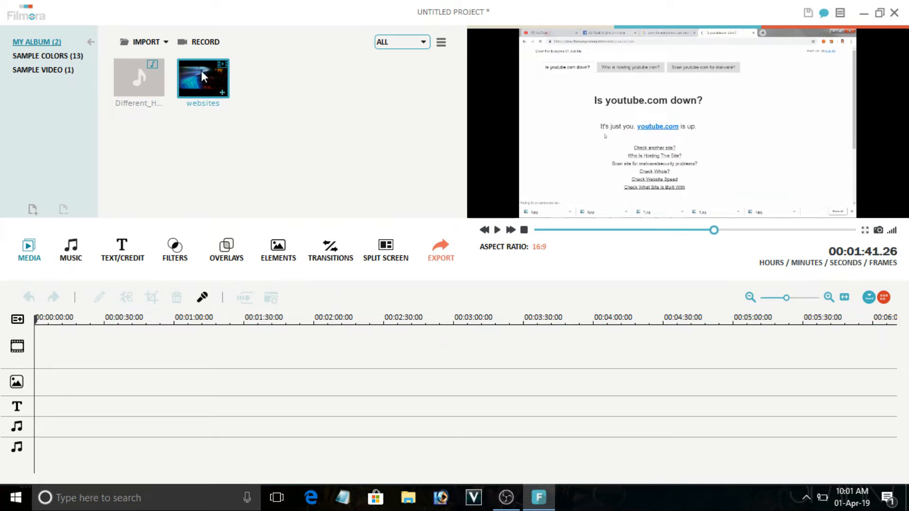
Place the websites video at the start of the video track and split it at 00:00:55.03 and 00:01:08.14.
{"action": "left_click_drag", "start_coordinate": [214, 112], "coordinate": [183, 362]}
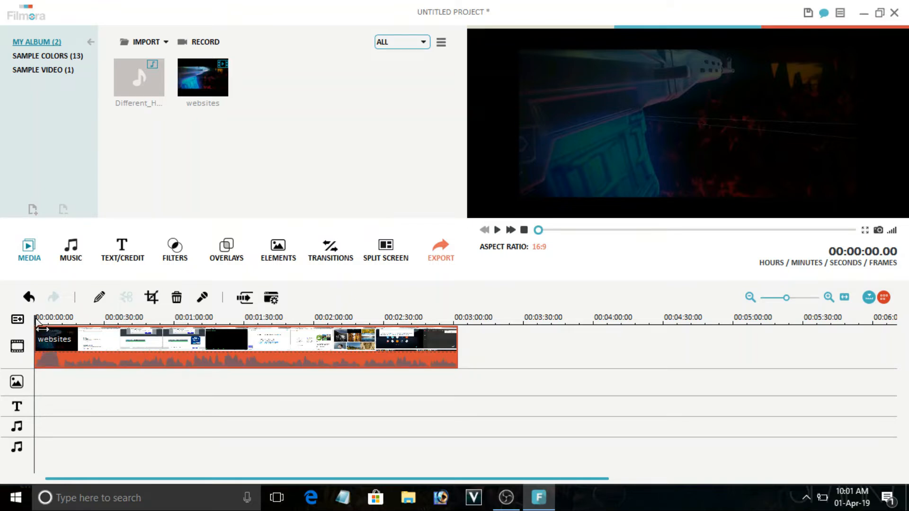
{"action": "left_click_drag", "start_coordinate": [42, 328], "coordinate": [162, 324]}
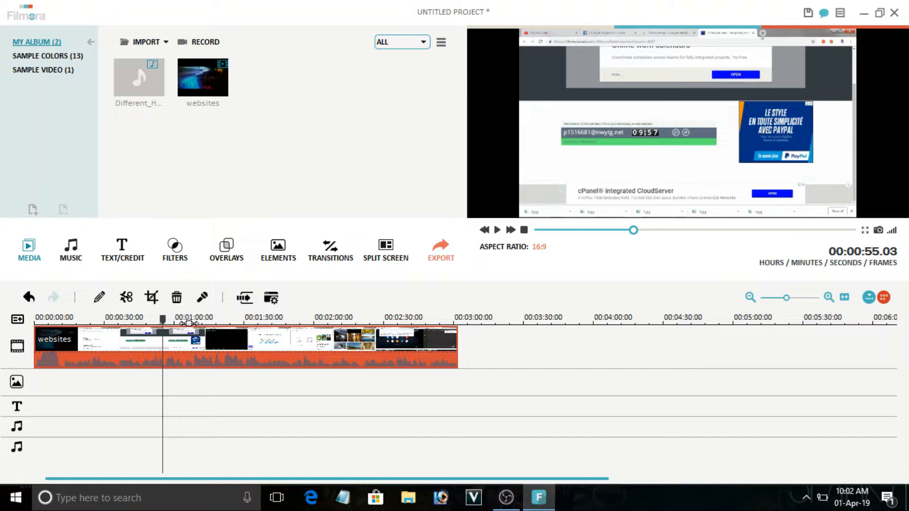
{"action": "left_click", "coordinate": [130, 301]}
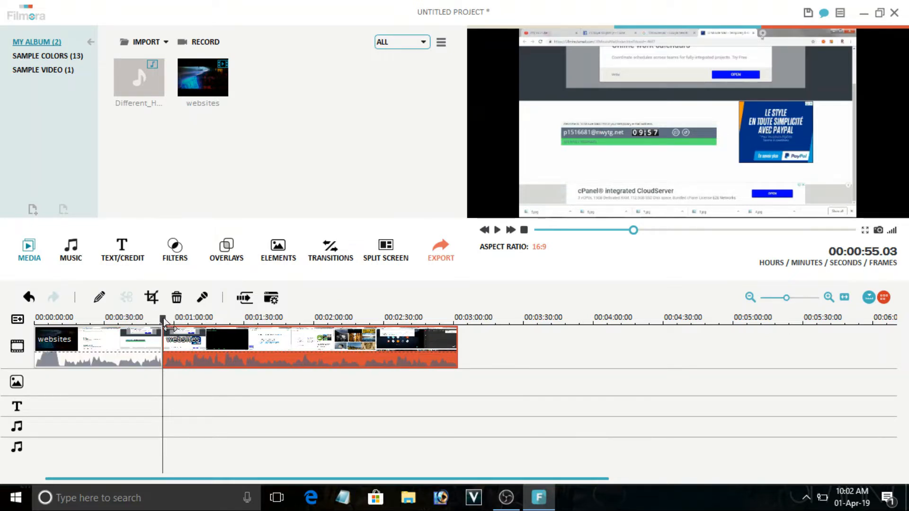
{"action": "left_click_drag", "start_coordinate": [164, 321], "coordinate": [194, 320]}
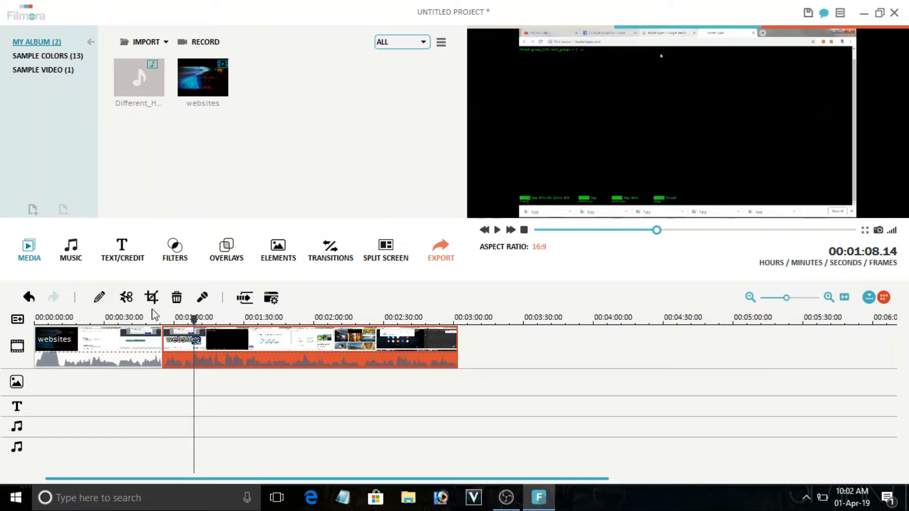
{"action": "left_click", "coordinate": [127, 298]}
Detach the audio from the short middle segment of the websites video.
{"action": "left_click", "coordinate": [179, 363]}
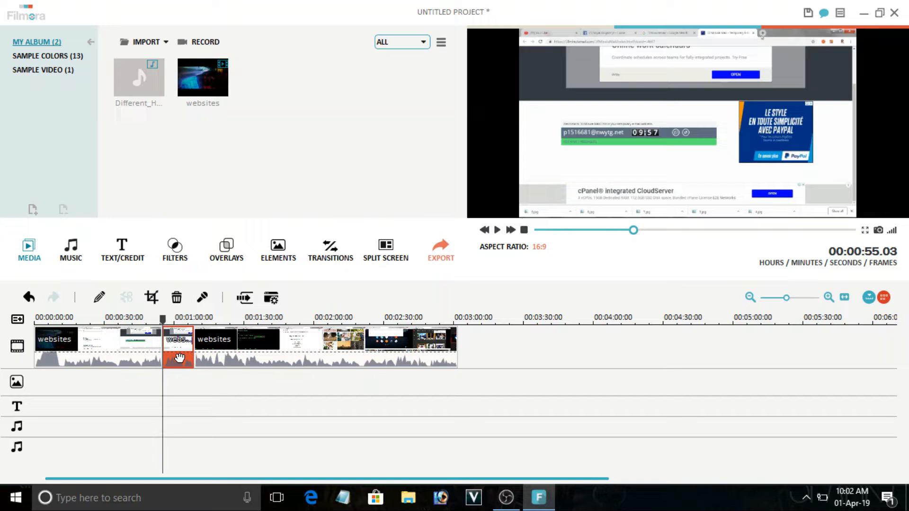
{"action": "right_click", "coordinate": [177, 356]}
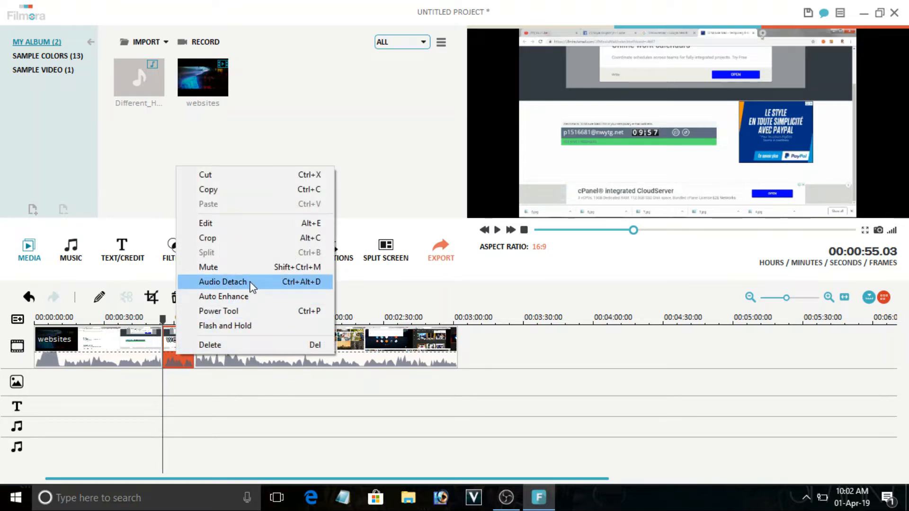
{"action": "left_click", "coordinate": [223, 282]}
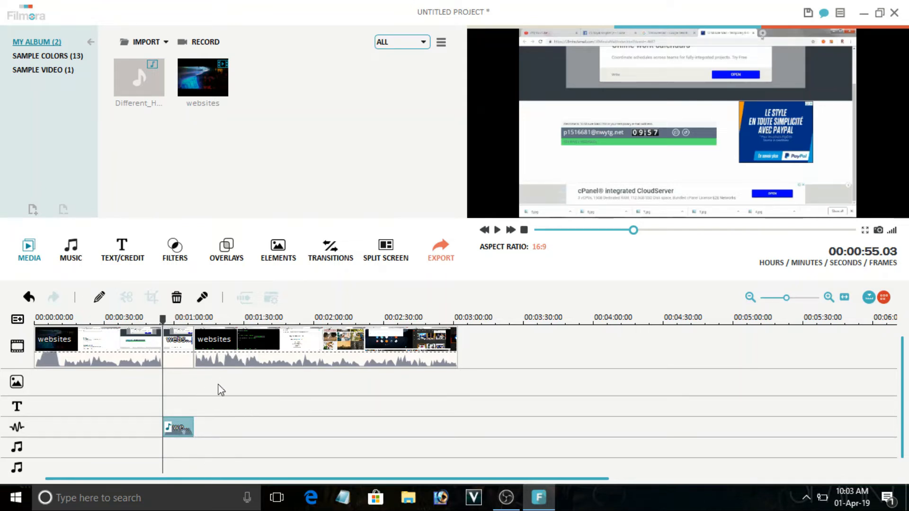
Preview the detached audio segment and lower its pitch in the audio settings.
{"action": "left_click", "coordinate": [99, 298]}
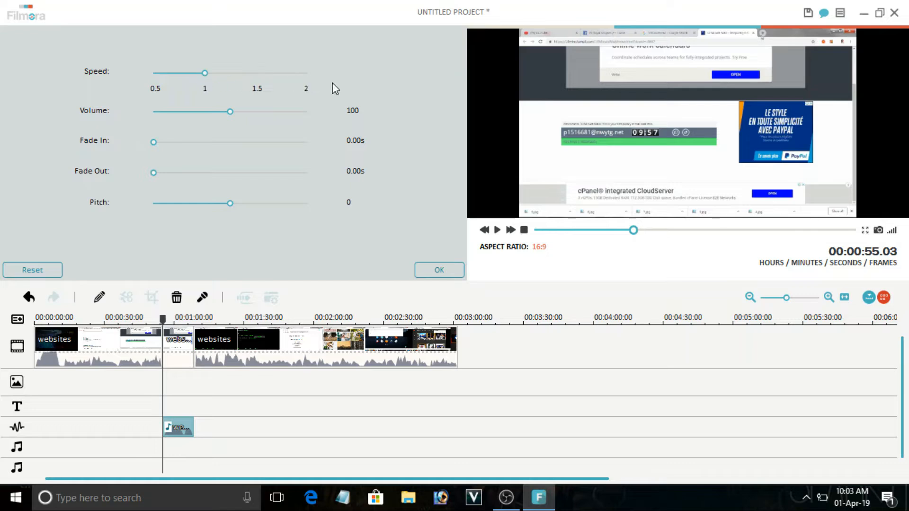
{"action": "left_click", "coordinate": [497, 230]}
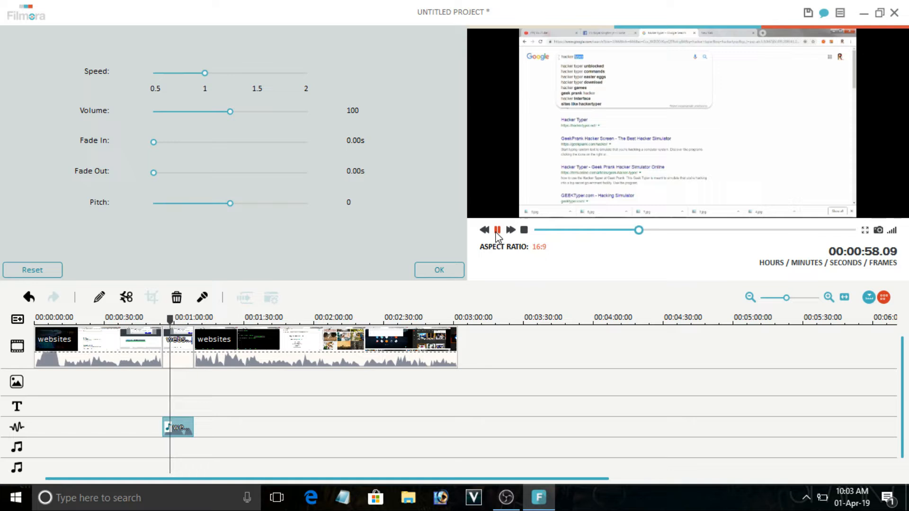
{"action": "left_click", "coordinate": [497, 230]}
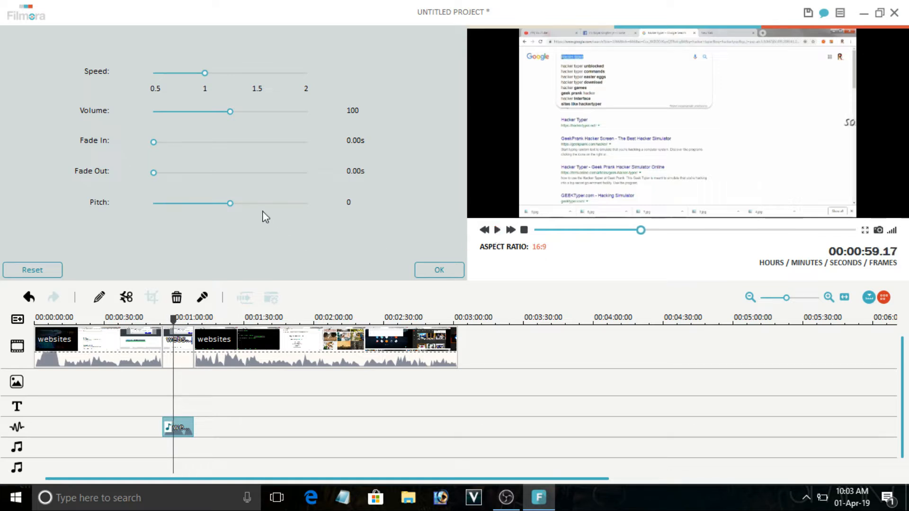
{"action": "left_click_drag", "start_coordinate": [232, 205], "coordinate": [180, 206]}
{"action": "left_click", "coordinate": [439, 270]}
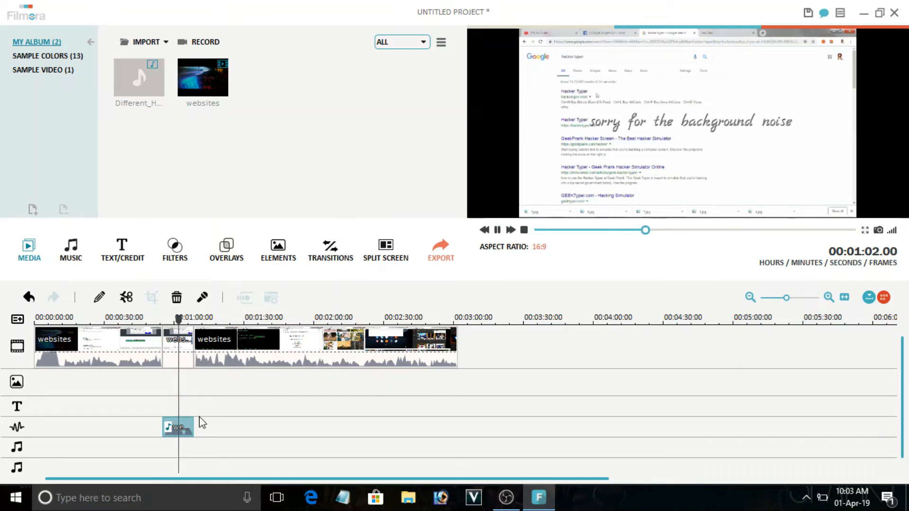
Try pitch values of 12 and 3 on the detached audio, settle on -6, and pause playback.
{"action": "left_click", "coordinate": [100, 296]}
{"action": "left_click_drag", "start_coordinate": [179, 203], "coordinate": [356, 225]}
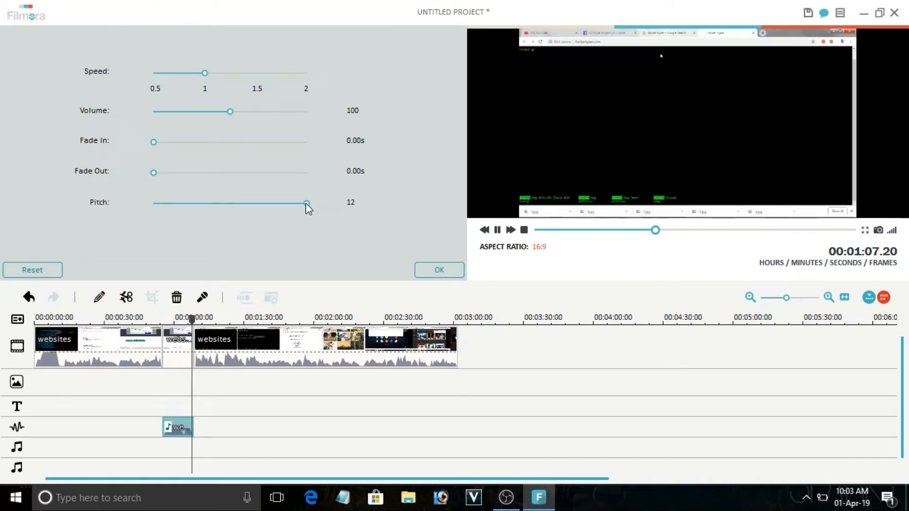
{"action": "left_click", "coordinate": [251, 205]}
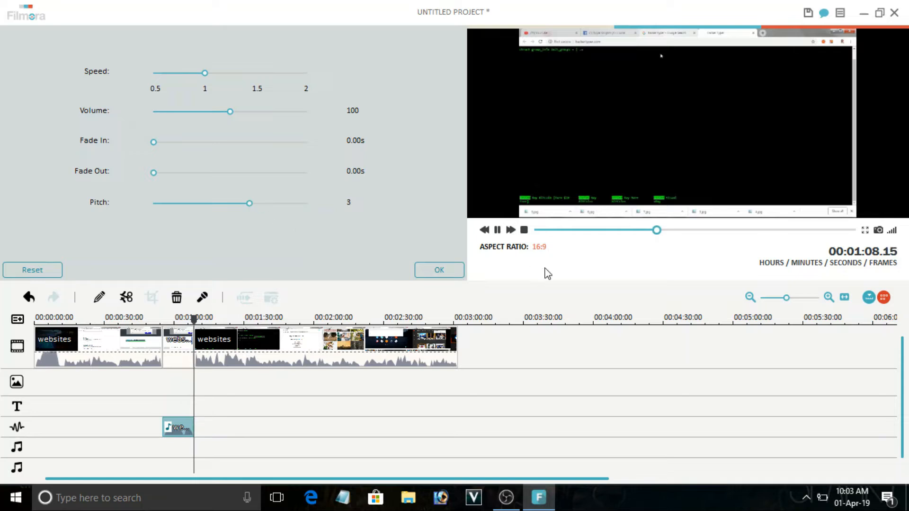
{"action": "left_click_drag", "start_coordinate": [248, 203], "coordinate": [184, 213]}
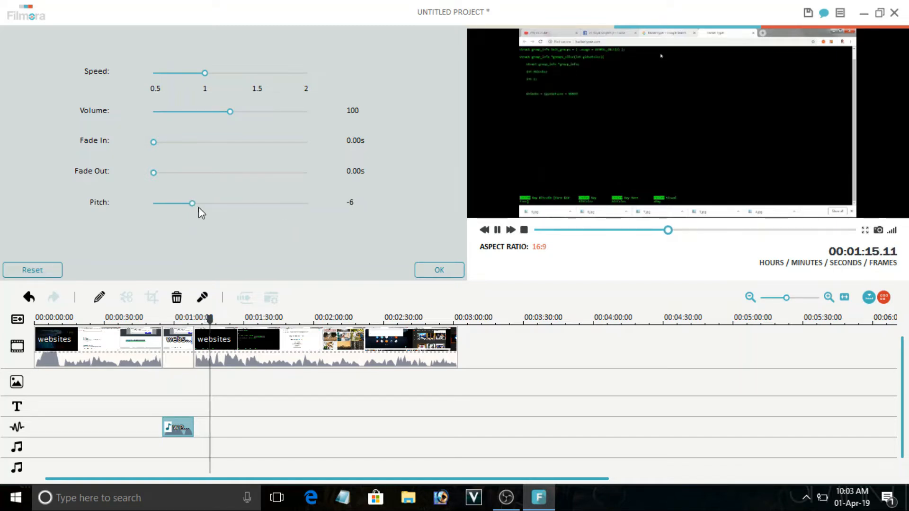
{"action": "left_click", "coordinate": [440, 269]}
{"action": "left_click", "coordinate": [496, 231]}
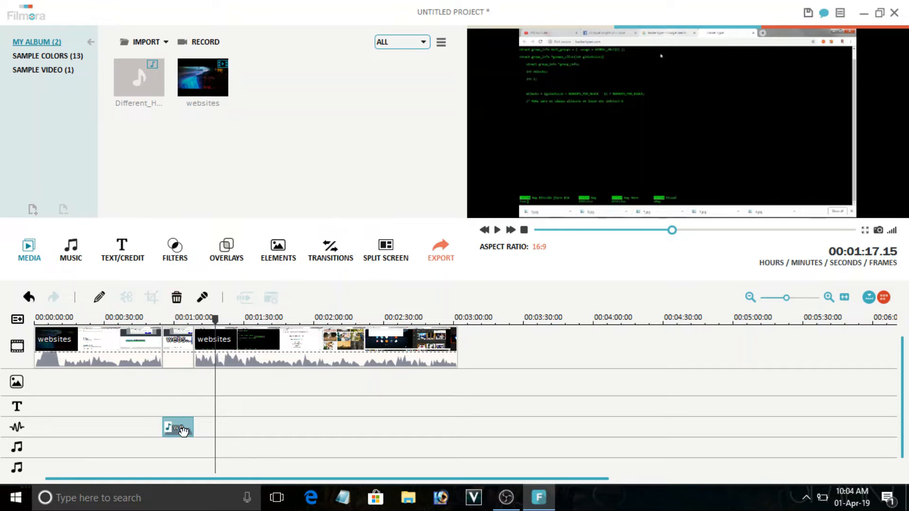
Try cropping the upper part of the first websites segment manually, and discard the crop.
{"action": "left_click_drag", "start_coordinate": [214, 318], "coordinate": [149, 320]}
{"action": "left_click", "coordinate": [124, 335]}
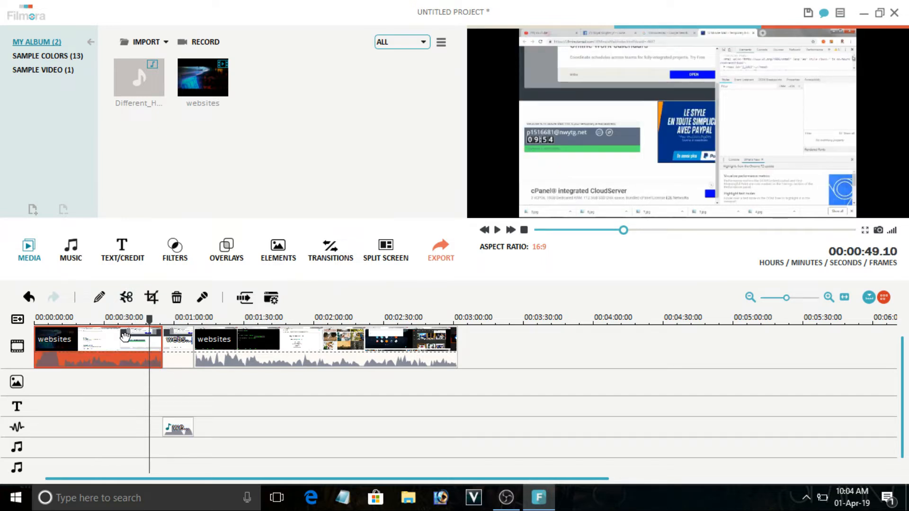
{"action": "left_click", "coordinate": [150, 302]}
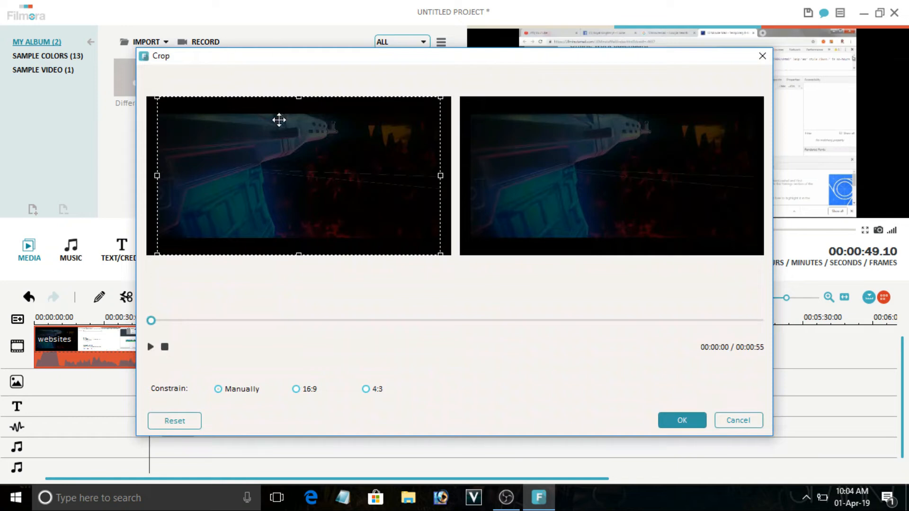
{"action": "left_click_drag", "start_coordinate": [298, 97], "coordinate": [297, 126]}
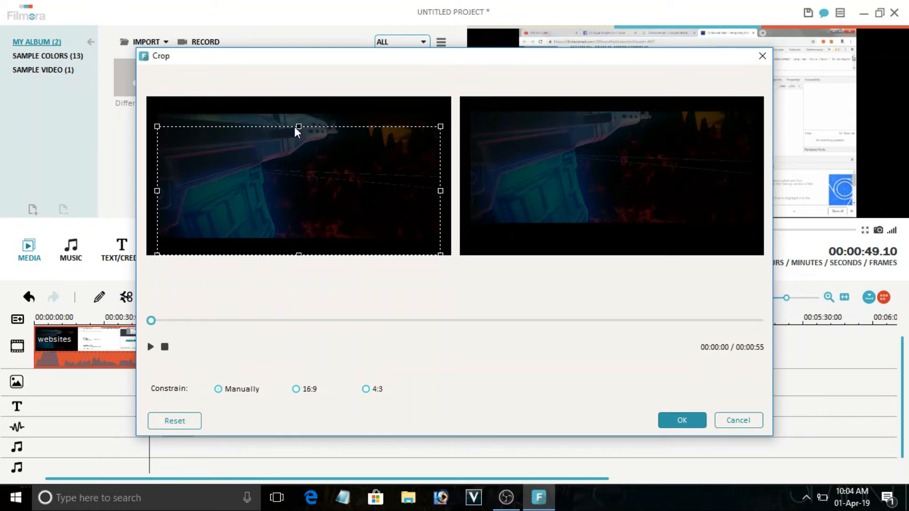
{"action": "left_click", "coordinate": [738, 420]}
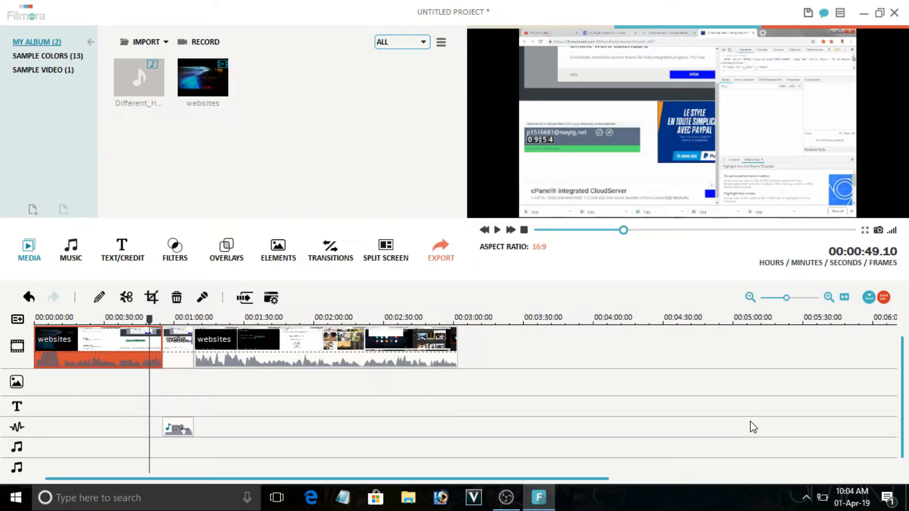
Check the voiceover recording device and input options, and try out the timeline zoom.
{"action": "left_click", "coordinate": [205, 301]}
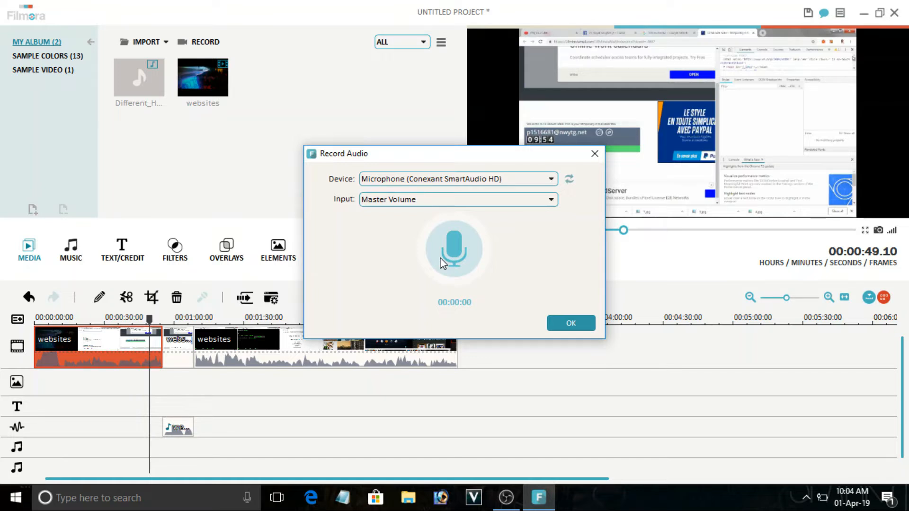
{"action": "left_click", "coordinate": [595, 153]}
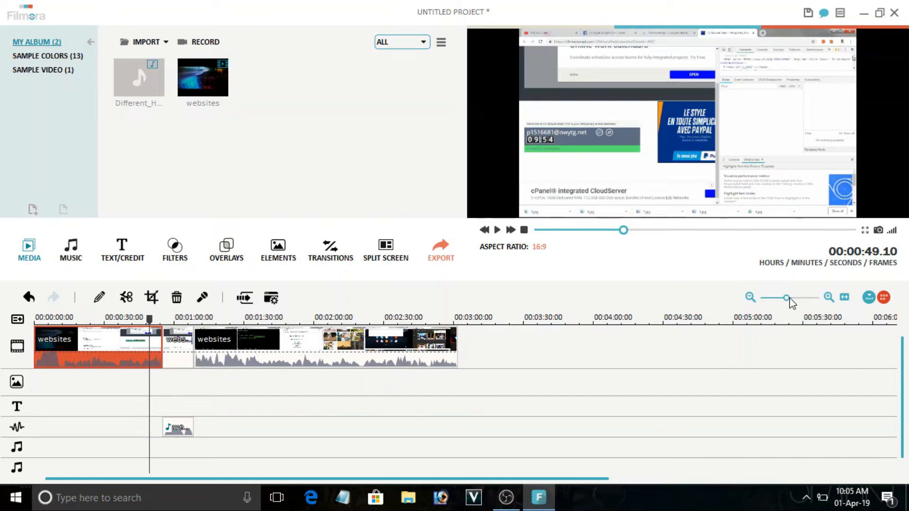
{"action": "left_click_drag", "start_coordinate": [789, 299], "coordinate": [811, 299]}
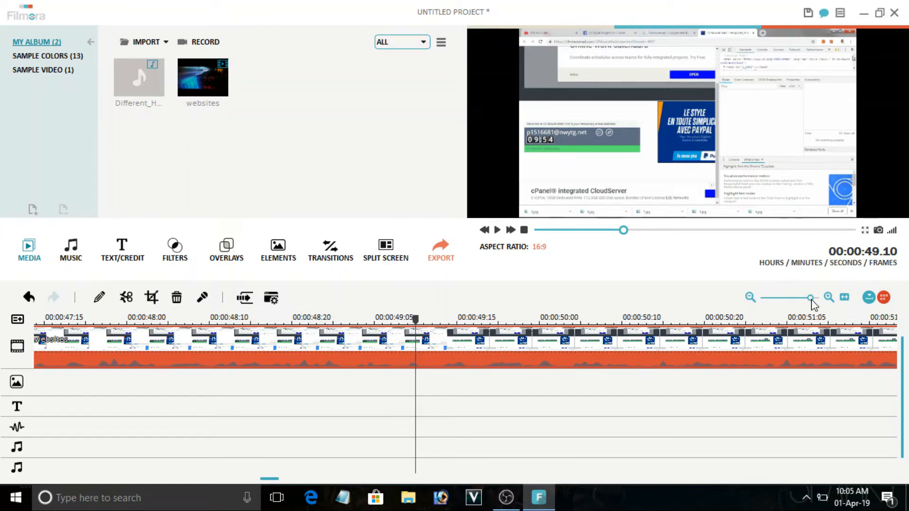
{"action": "left_click_drag", "start_coordinate": [810, 299], "coordinate": [791, 300]}
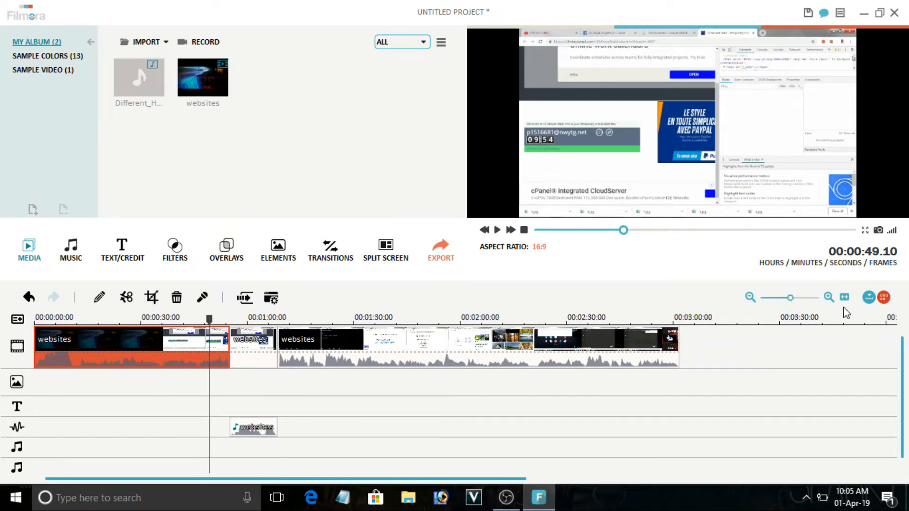
Browse the music library's categories, including Rock, My Music and Hipster Folk.
{"action": "left_click", "coordinate": [78, 260]}
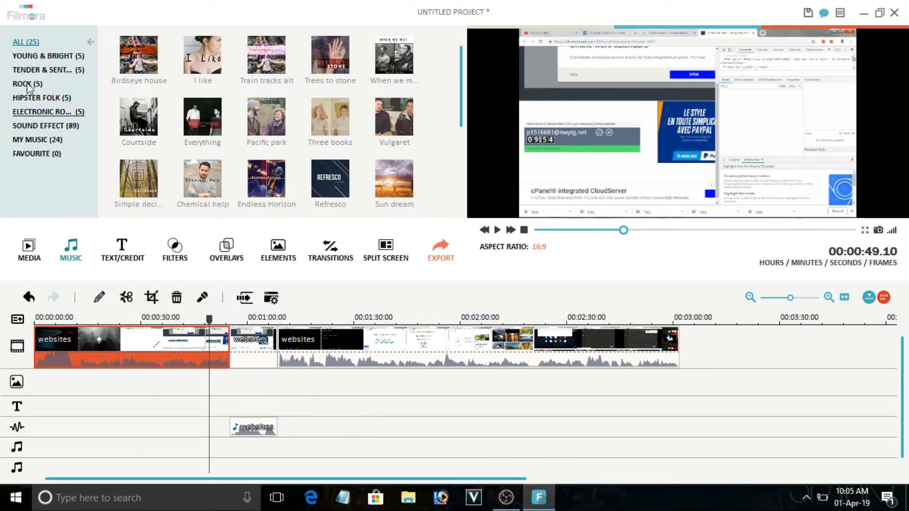
{"action": "left_click", "coordinate": [36, 70]}
{"action": "left_click", "coordinate": [33, 84]}
{"action": "left_click", "coordinate": [47, 140]}
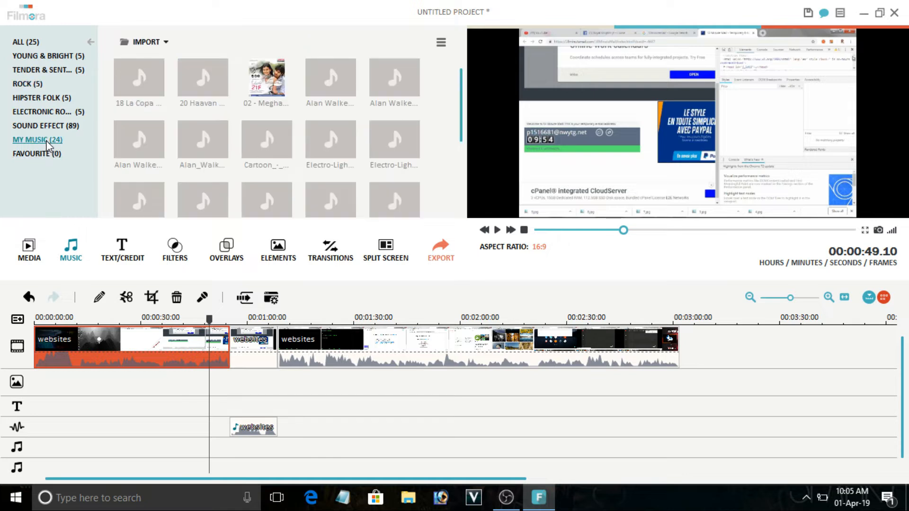
{"action": "left_click", "coordinate": [40, 98]}
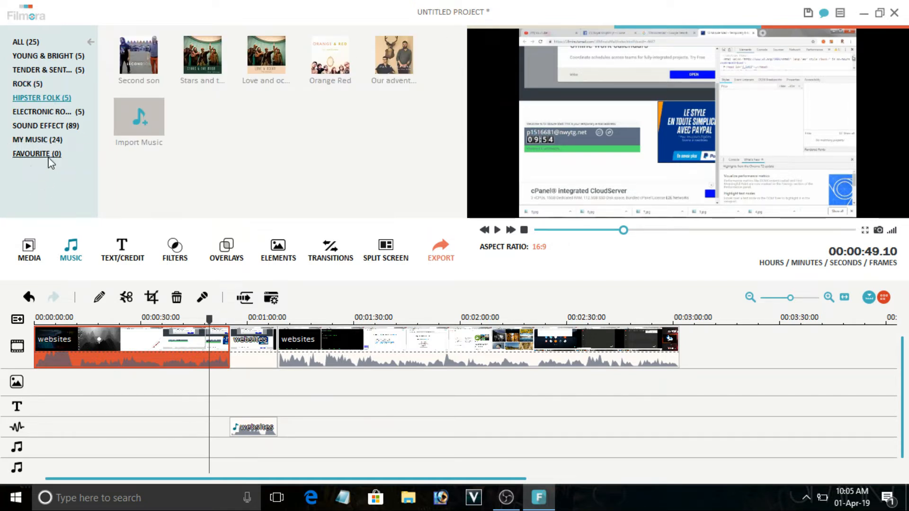
Browse the Electronic Rock and My Music categories, and place the Lost_Sky Dreams track on the first music track at about 10 seconds.
{"action": "left_click", "coordinate": [44, 113]}
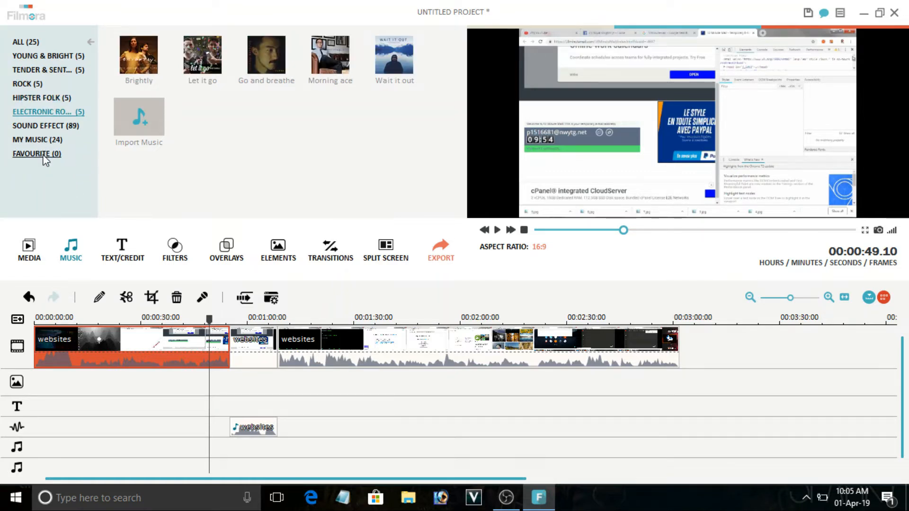
{"action": "left_click", "coordinate": [43, 140]}
{"action": "scroll", "coordinate": [342, 134], "scroll_direction": "down", "scroll_amount": 3}
{"action": "left_click", "coordinate": [260, 129]}
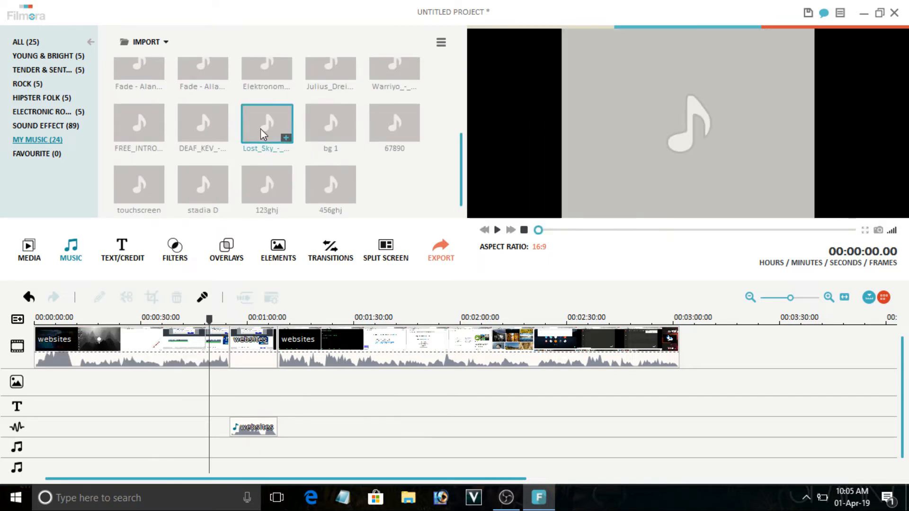
{"action": "left_click_drag", "start_coordinate": [260, 129], "coordinate": [72, 426]}
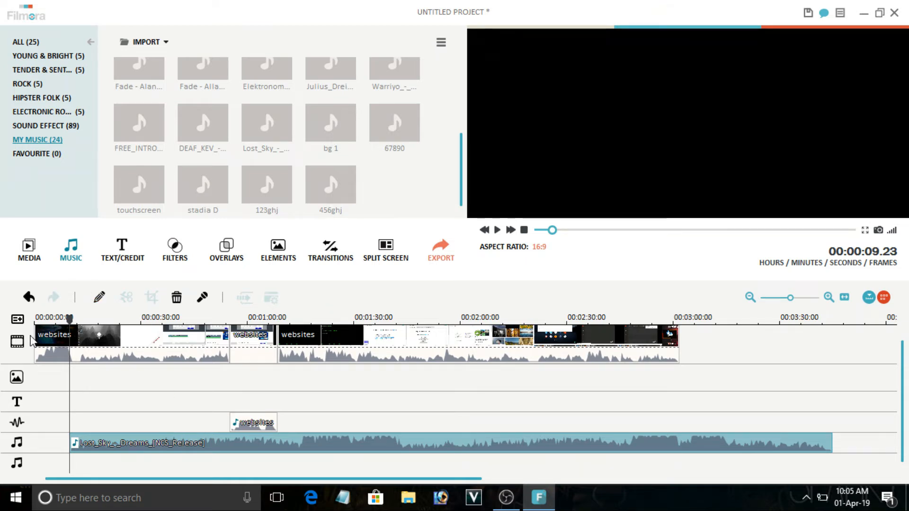
Split the Lost_Sky music clip at about 22 seconds and again at about 32 seconds.
{"action": "left_click_drag", "start_coordinate": [70, 322], "coordinate": [122, 314]}
{"action": "left_click", "coordinate": [126, 296]}
{"action": "left_click", "coordinate": [144, 318]}
{"action": "left_click", "coordinate": [147, 318]}
{"action": "left_click", "coordinate": [126, 296]}
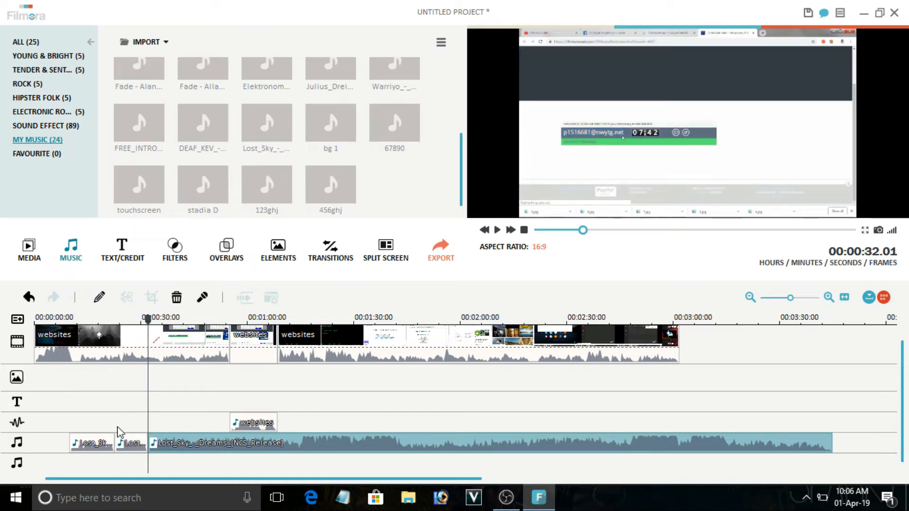
Silence the short middle segment of the Lost_Sky music by setting its volume to 0.
{"action": "left_click", "coordinate": [131, 448]}
{"action": "right_click", "coordinate": [132, 445]}
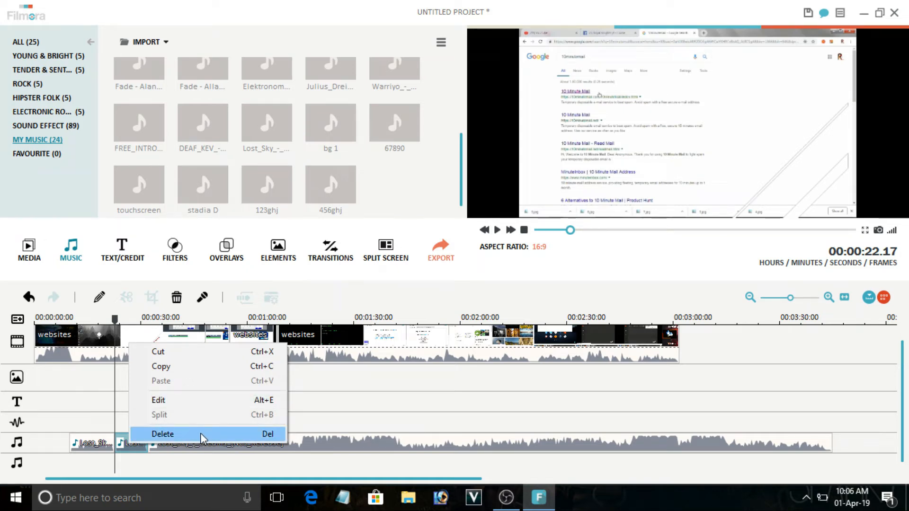
{"action": "left_click", "coordinate": [199, 403]}
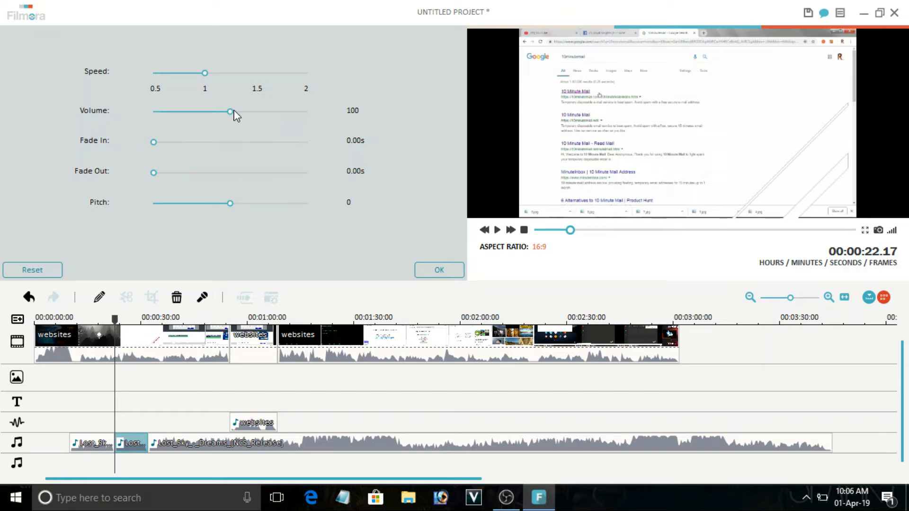
{"action": "left_click_drag", "start_coordinate": [230, 111], "coordinate": [1, 118]}
{"action": "left_click", "coordinate": [447, 268]}
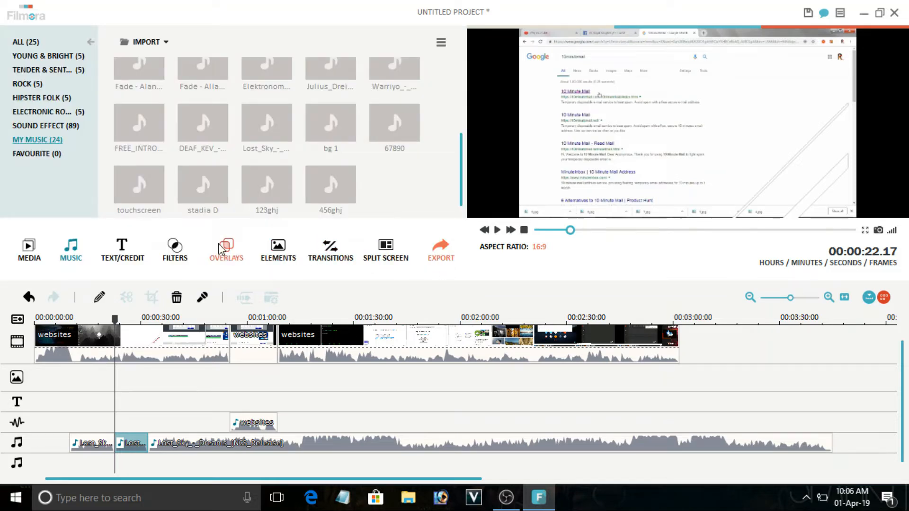
Preview the Wreath Title text template and place it on the text track at about 32 seconds.
{"action": "left_click", "coordinate": [123, 251]}
{"action": "left_click", "coordinate": [137, 56]}
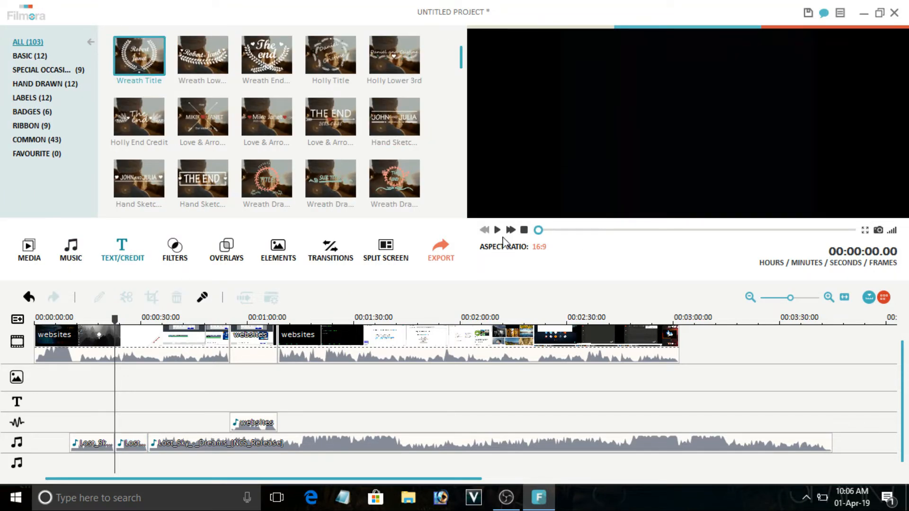
{"action": "left_click", "coordinate": [497, 230]}
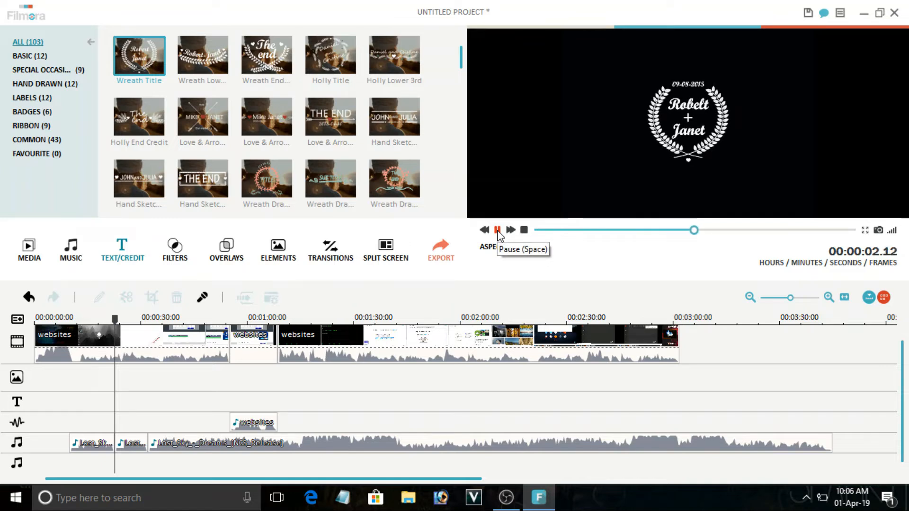
{"action": "key", "text": "space"}
{"action": "left_click_drag", "start_coordinate": [158, 85], "coordinate": [156, 402]}
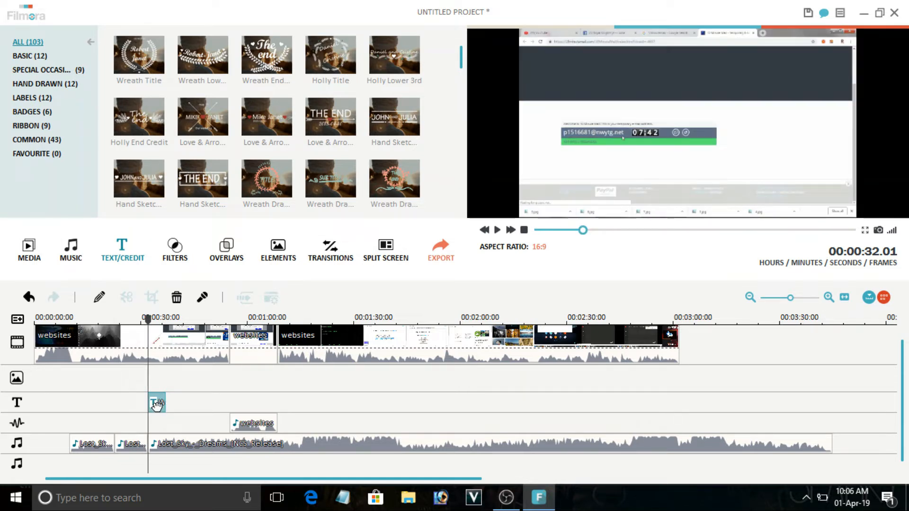
Move the wreath and the upper name text apart in the title, and replace that name with "rhtfrs".
{"action": "double_click", "coordinate": [156, 403]}
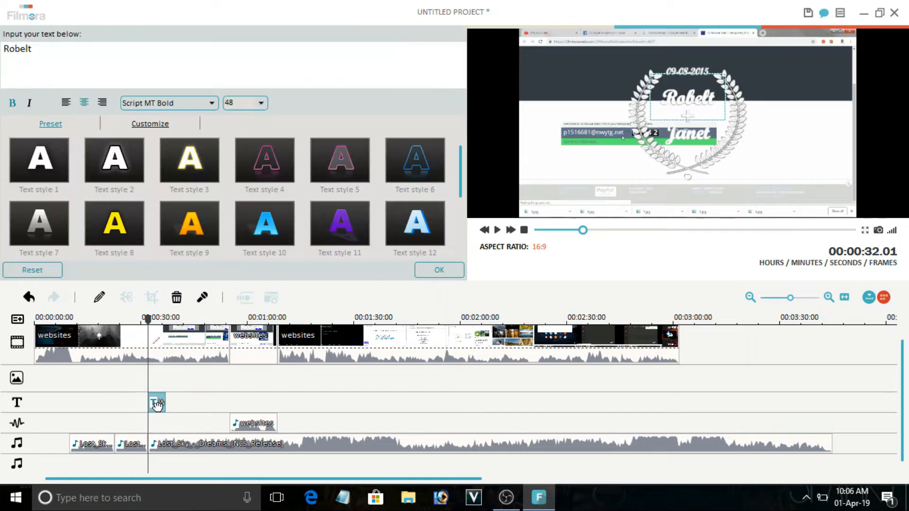
{"action": "left_click_drag", "start_coordinate": [635, 137], "coordinate": [605, 109]}
{"action": "left_click_drag", "start_coordinate": [75, 58], "coordinate": [2, 52]}
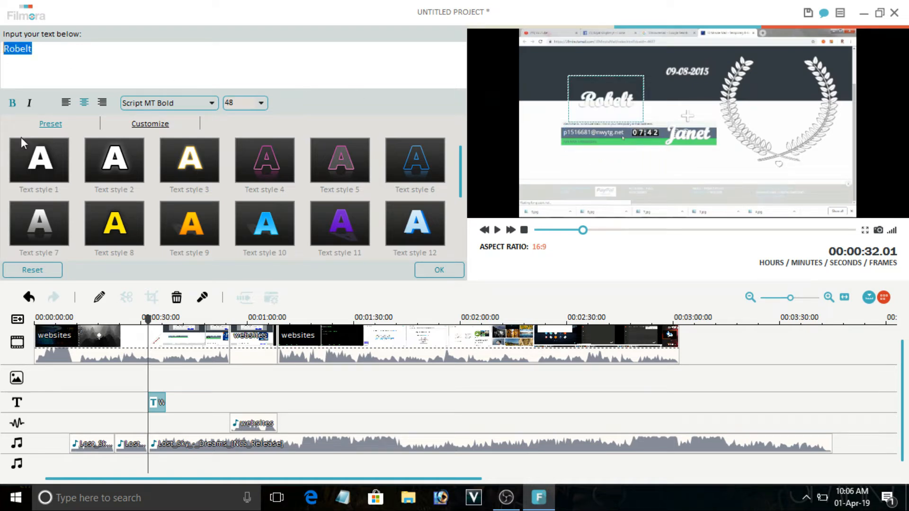
{"action": "type", "text": "rhtfrs"}
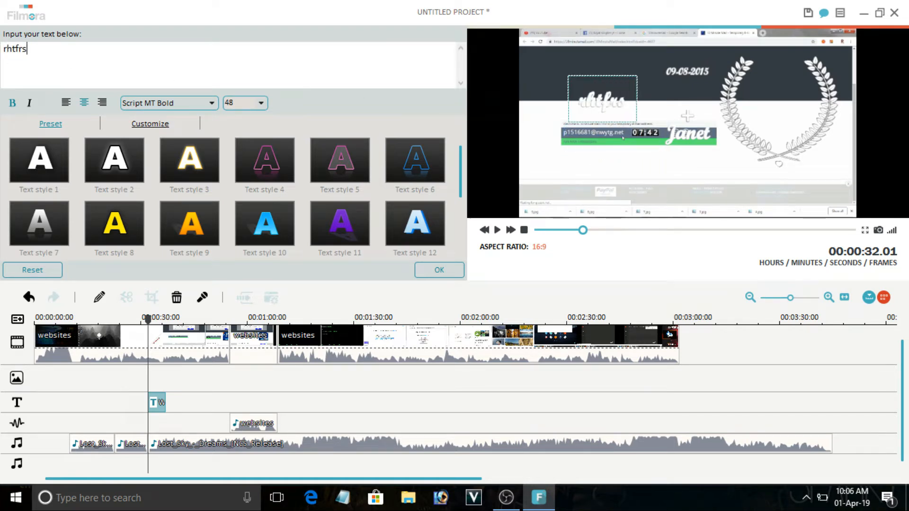
Try Text style 4 and Text style 11 on the "rhtfrs" text, settle on Text style 8, and accept the title.
{"action": "left_click", "coordinate": [279, 167]}
{"action": "left_click", "coordinate": [343, 221]}
{"action": "left_click", "coordinate": [110, 228]}
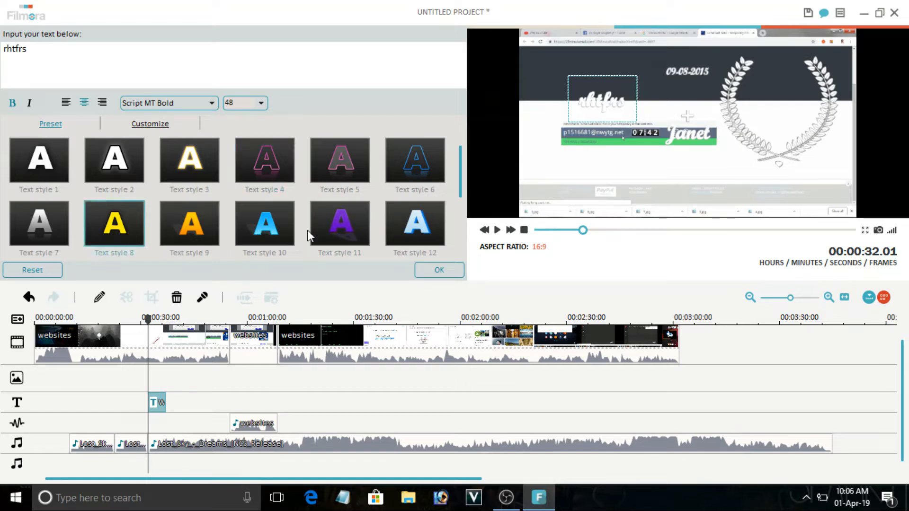
{"action": "left_click", "coordinate": [439, 266]}
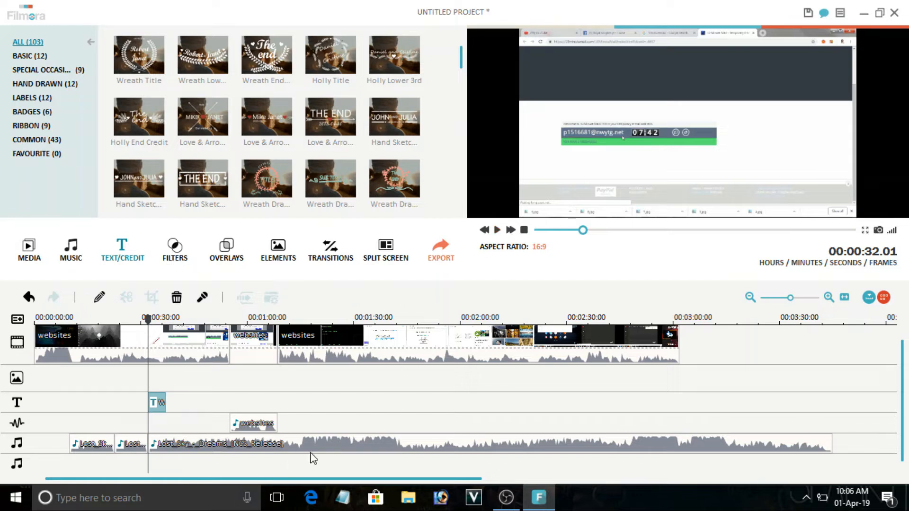
Set the volume of the long last Lost_Sky music segment to 0, and play back the edited title.
{"action": "double_click", "coordinate": [327, 442]}
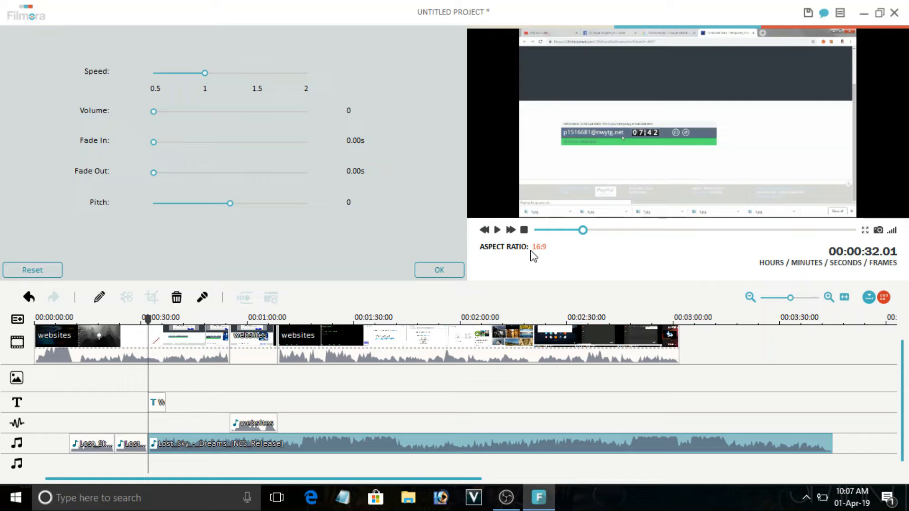
{"action": "left_click", "coordinate": [441, 271]}
{"action": "left_click", "coordinate": [497, 230]}
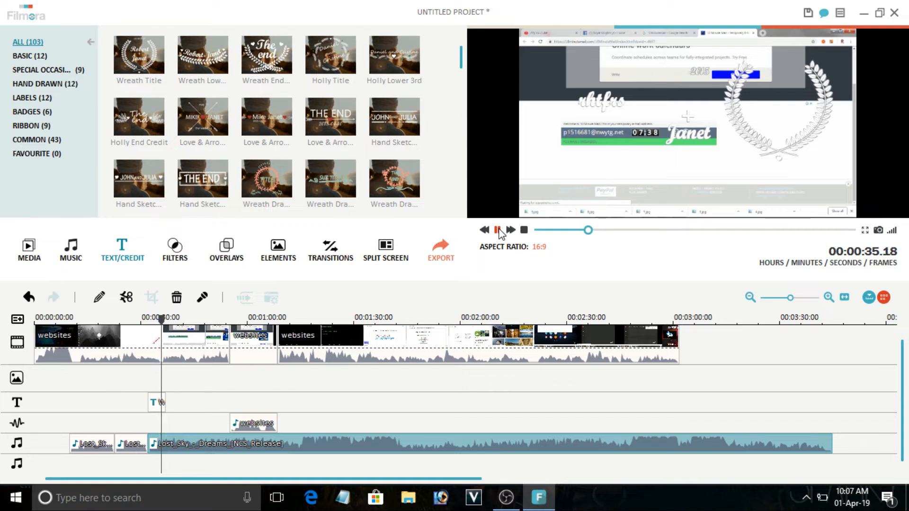
{"action": "left_click", "coordinate": [497, 230]}
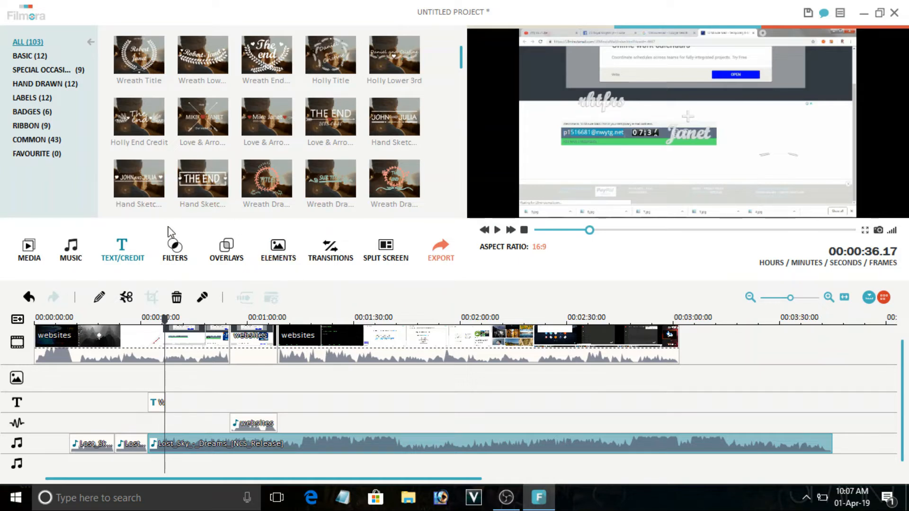
Preview the PurpleLomo filter on the footage.
{"action": "left_click", "coordinate": [175, 248]}
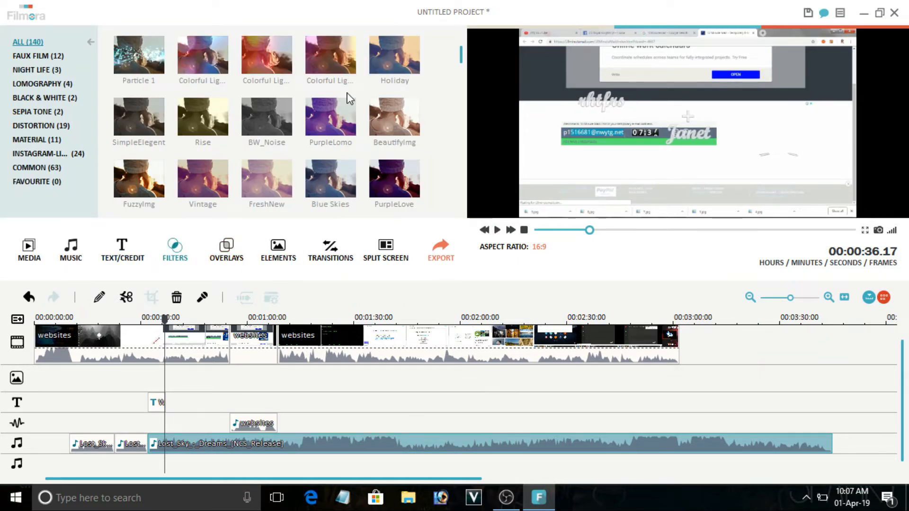
{"action": "left_click", "coordinate": [343, 120]}
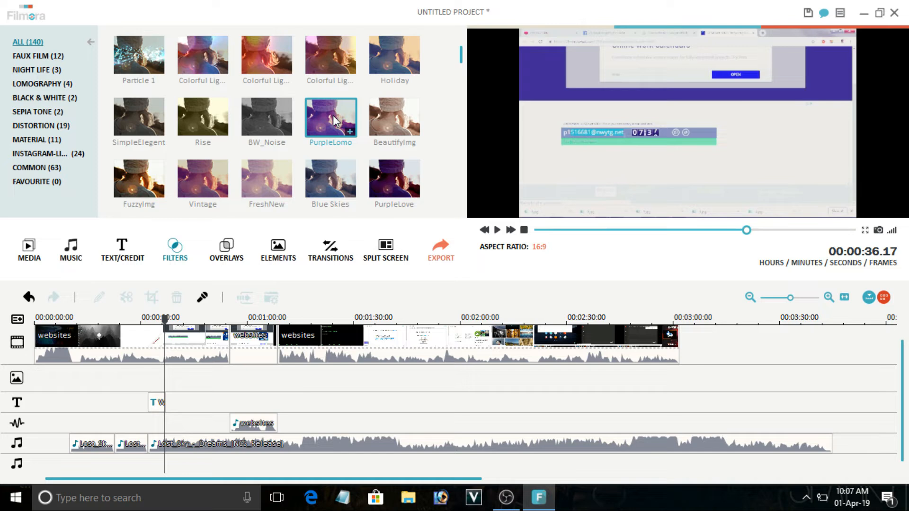
{"action": "left_click", "coordinate": [497, 230]}
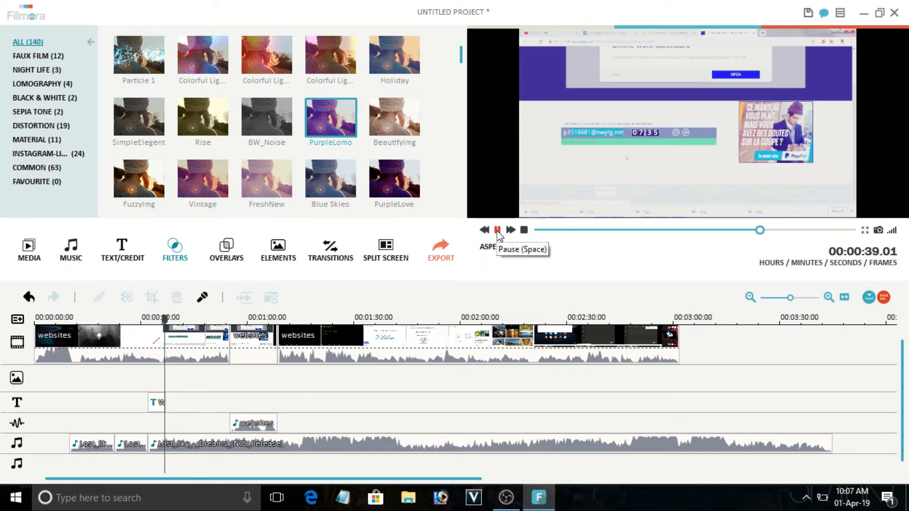
{"action": "left_click", "coordinate": [497, 230]}
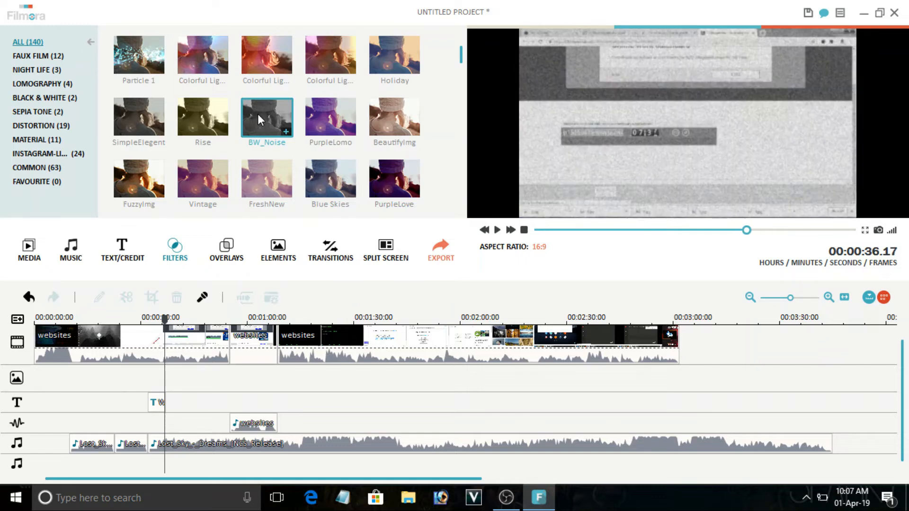
Add the BW_Noise filter at about 50 seconds, near the end of the first websites segment, and play from about 45 seconds.
{"action": "left_click_drag", "start_coordinate": [257, 119], "coordinate": [220, 376]}
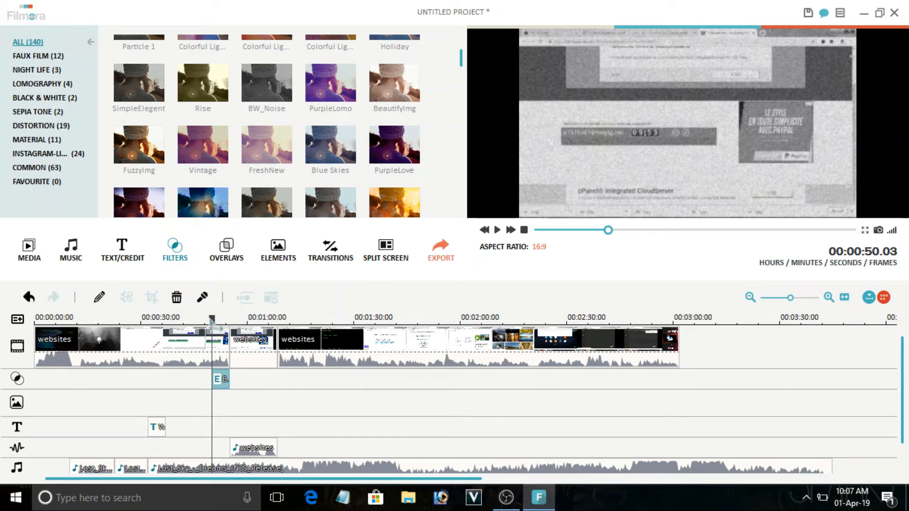
{"action": "left_click_drag", "start_coordinate": [211, 323], "coordinate": [196, 323]}
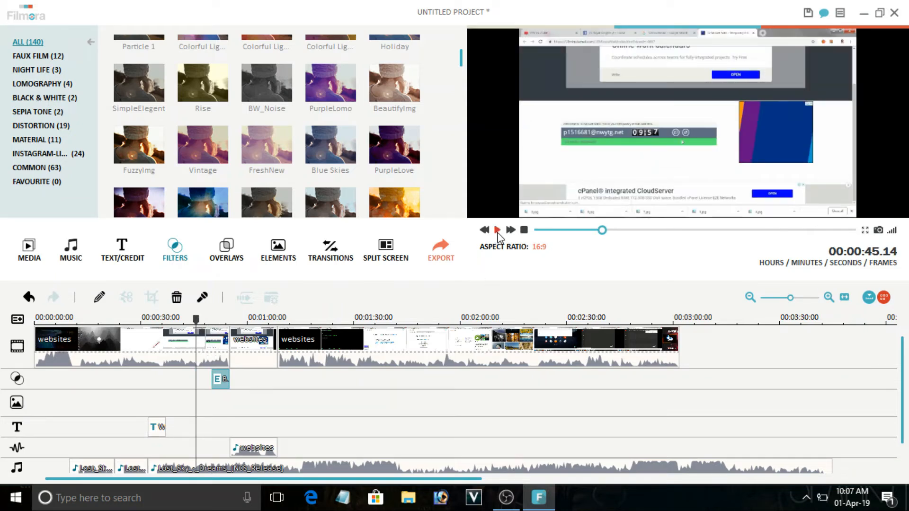
{"action": "left_click", "coordinate": [497, 231]}
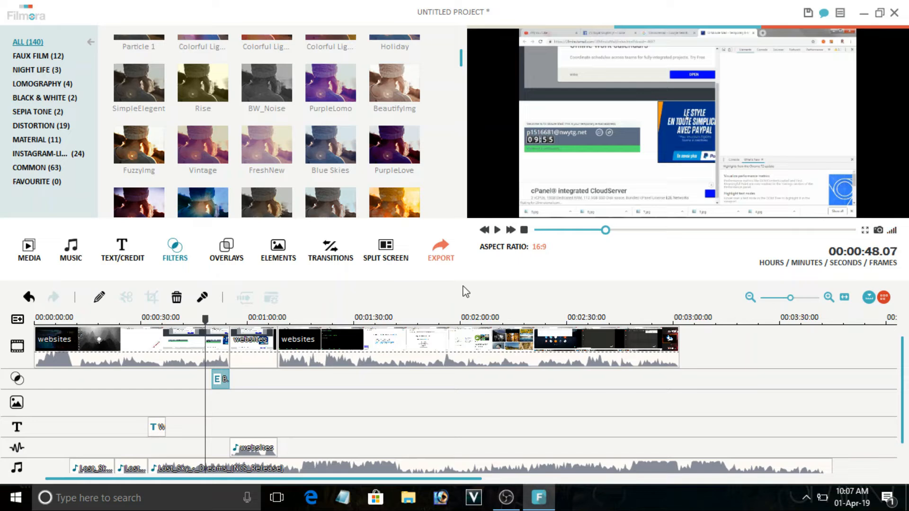
Mute the first and third websites video segments.
{"action": "right_click", "coordinate": [219, 360]}
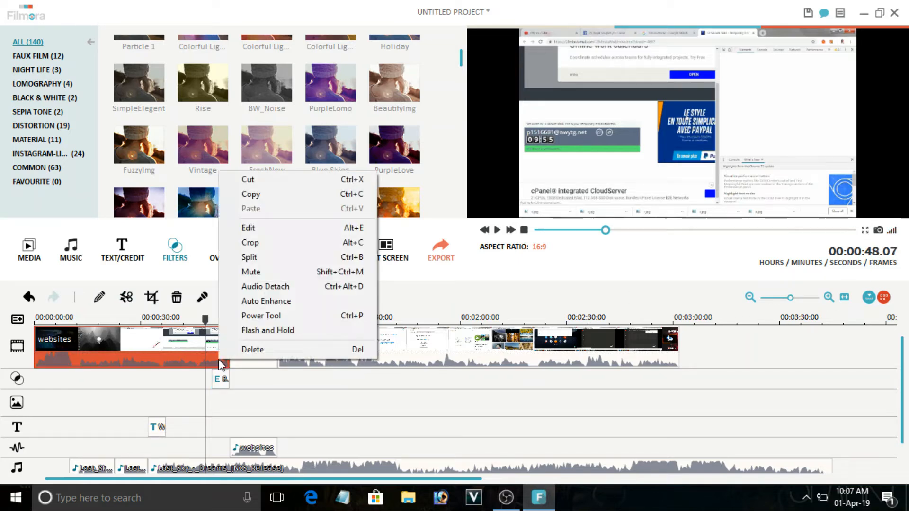
{"action": "left_click", "coordinate": [303, 272]}
{"action": "right_click", "coordinate": [302, 355]}
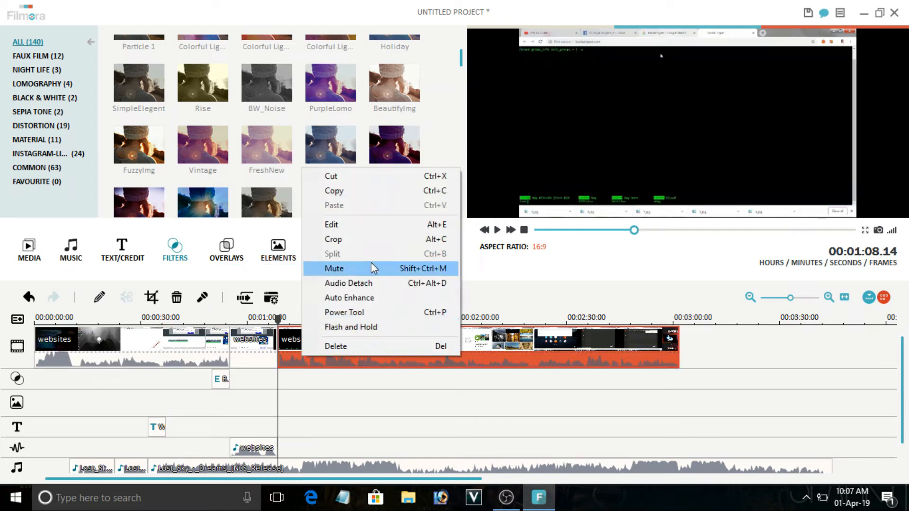
{"action": "left_click", "coordinate": [379, 269]}
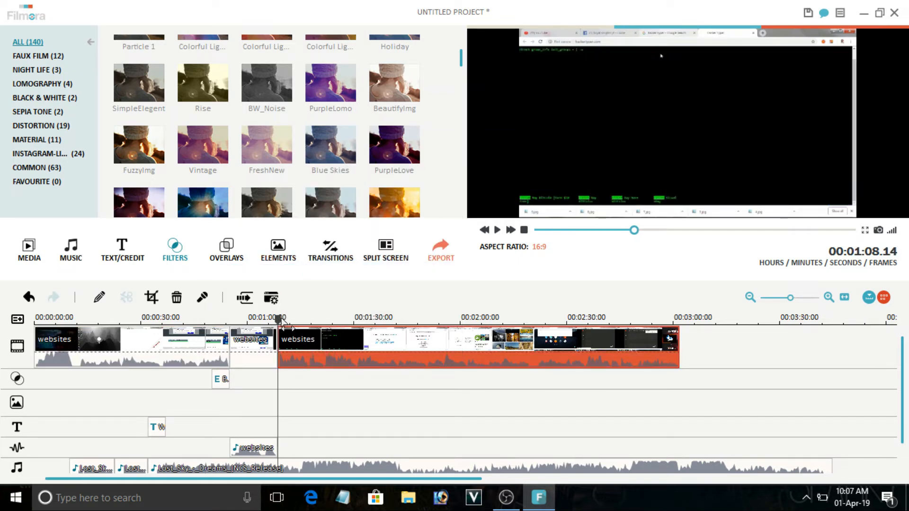
Play the timeline from about 47 seconds through the filtered part and the pitch-shifted audio, and pause.
{"action": "left_click_drag", "start_coordinate": [279, 321], "coordinate": [202, 320]}
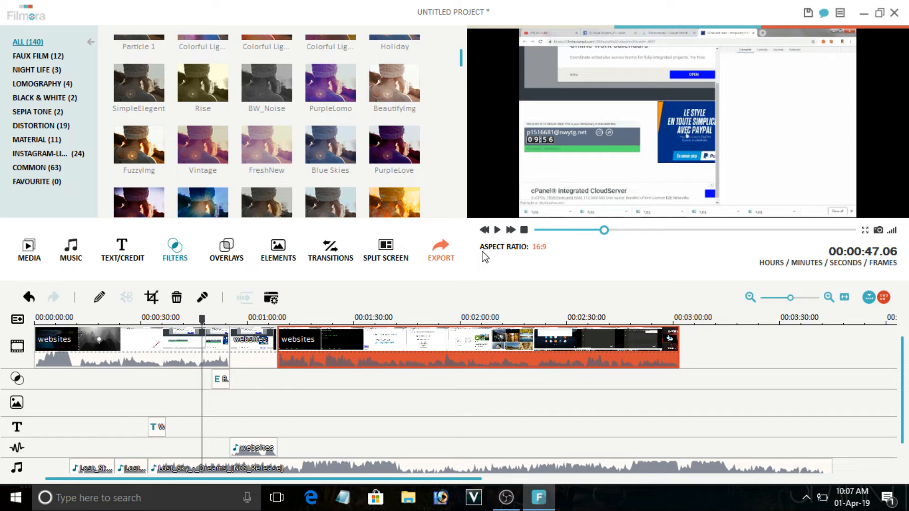
{"action": "left_click", "coordinate": [498, 230]}
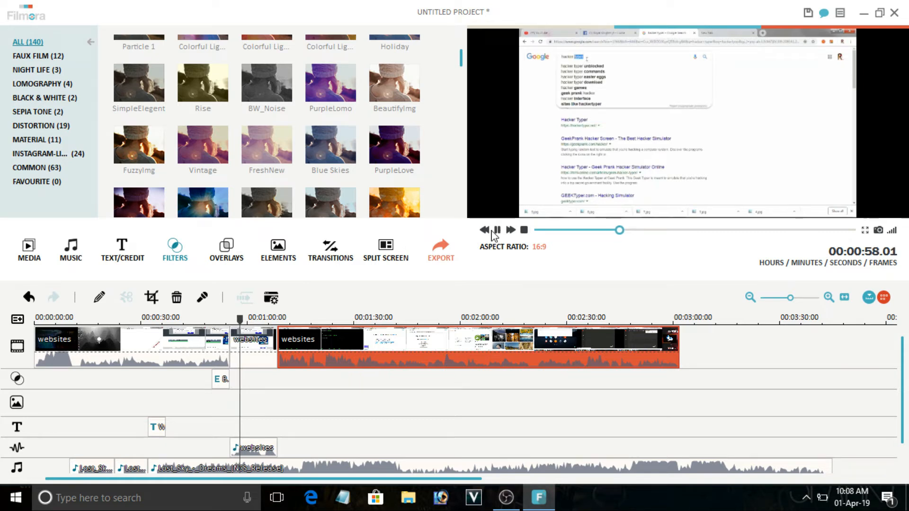
{"action": "left_click", "coordinate": [498, 231]}
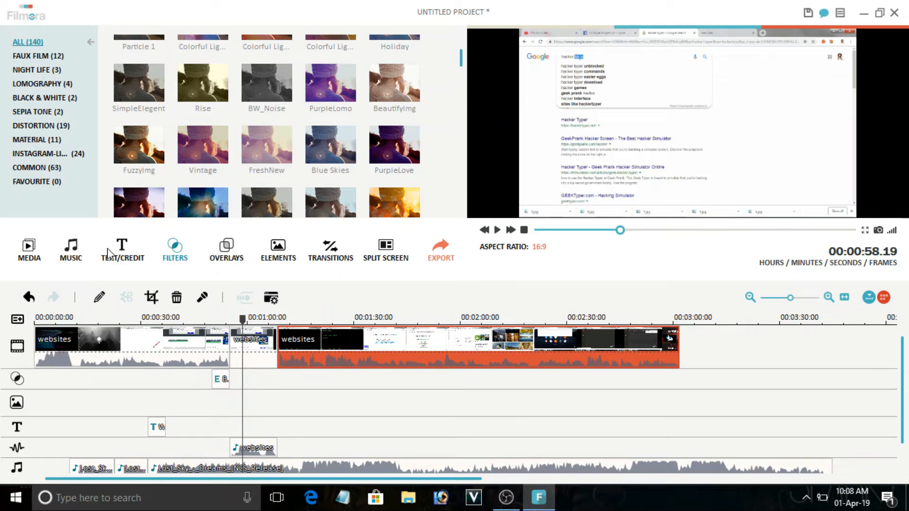
Add the Bokeh 10 overlay at about 1:11 over the third websites segment, and play it back.
{"action": "left_click", "coordinate": [236, 258]}
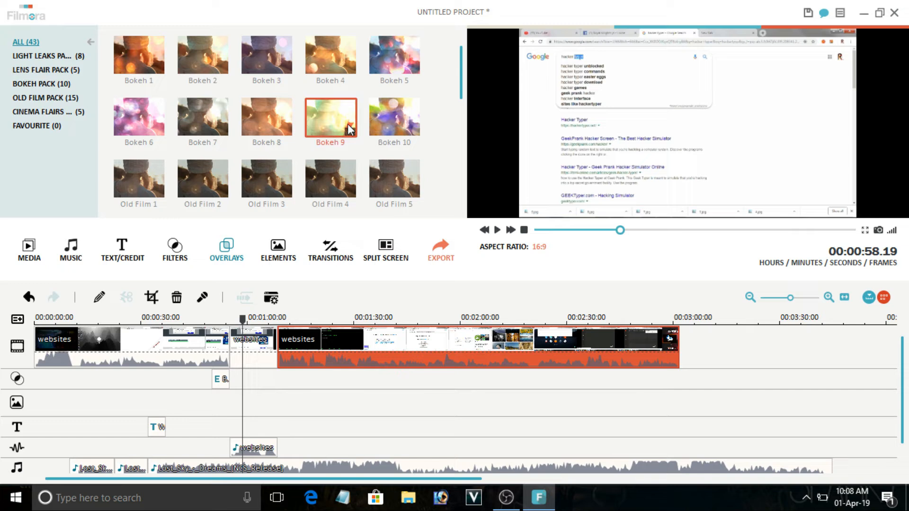
{"action": "left_click_drag", "start_coordinate": [389, 117], "coordinate": [288, 368]}
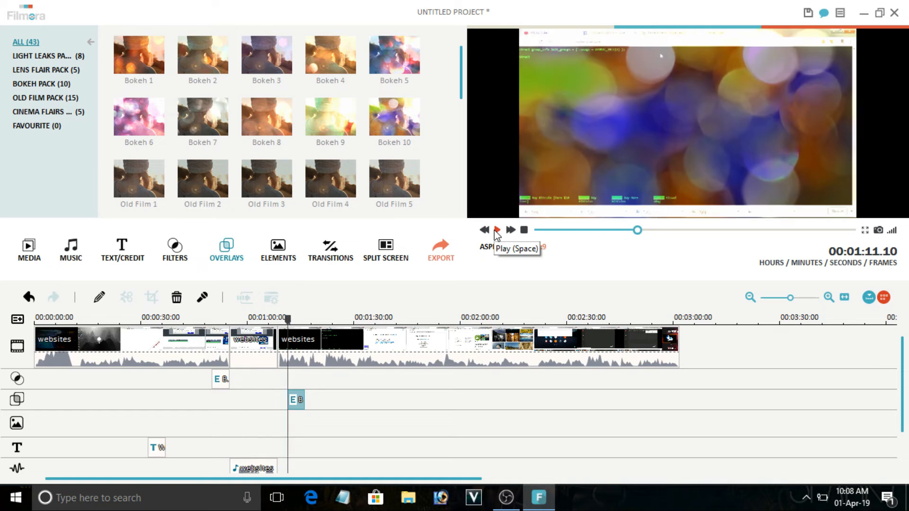
{"action": "left_click", "coordinate": [496, 230]}
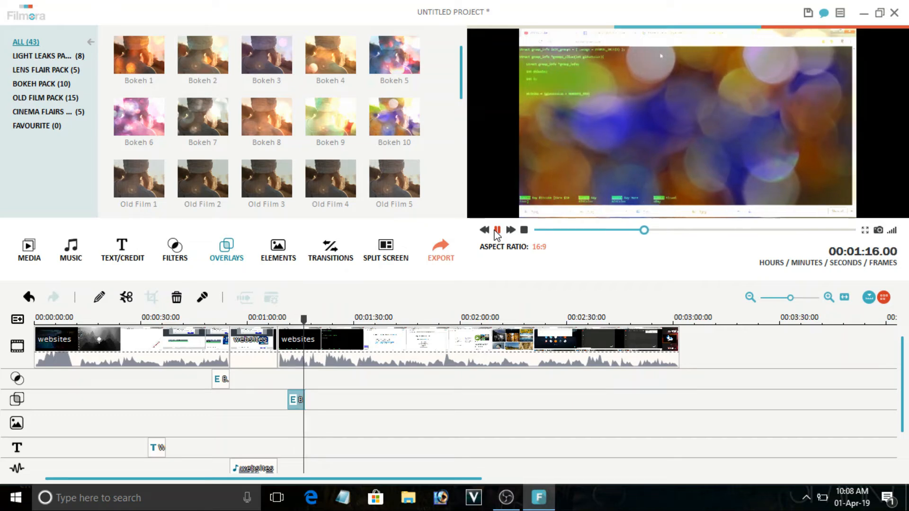
{"action": "left_click", "coordinate": [496, 231]}
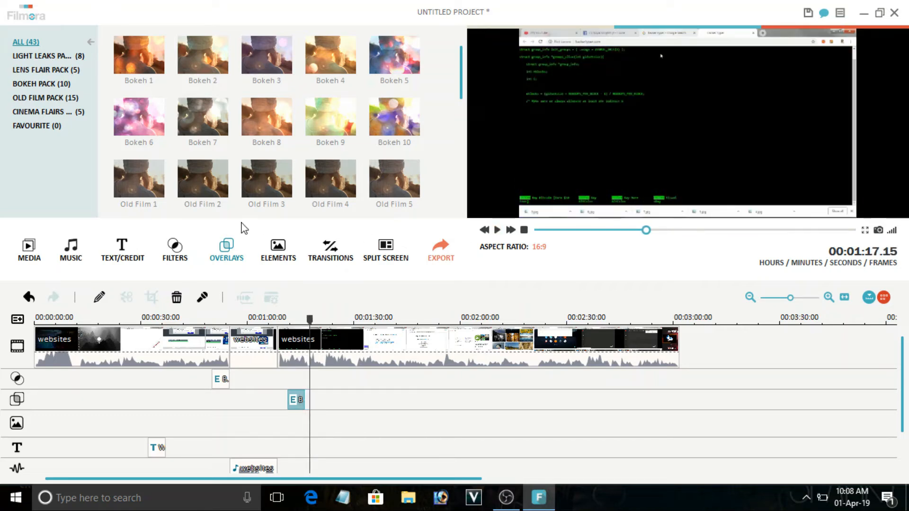
Add the hand-drawn Flags 1 element at about 1:26 over the third websites segment, and play it back.
{"action": "left_click", "coordinate": [278, 255]}
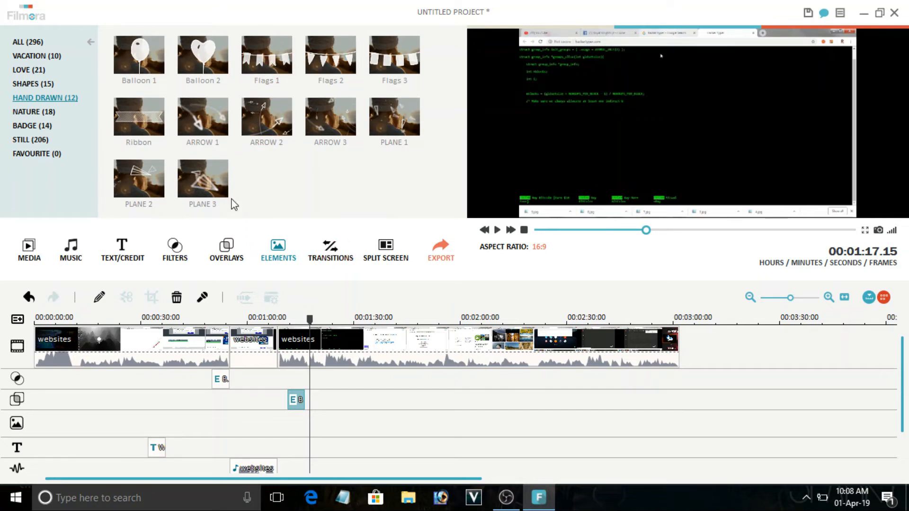
{"action": "left_click", "coordinate": [40, 126]}
{"action": "left_click", "coordinate": [43, 98]}
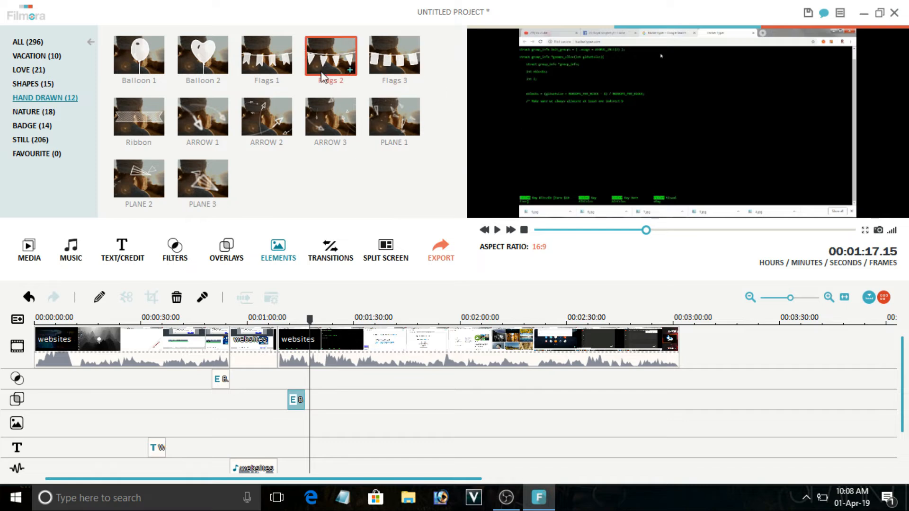
{"action": "left_click_drag", "start_coordinate": [279, 62], "coordinate": [342, 410]}
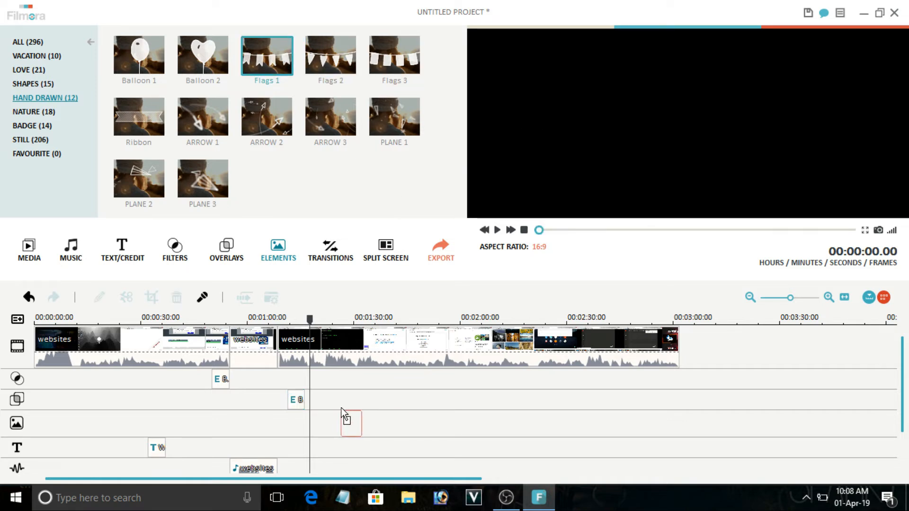
{"action": "left_click", "coordinate": [498, 231]}
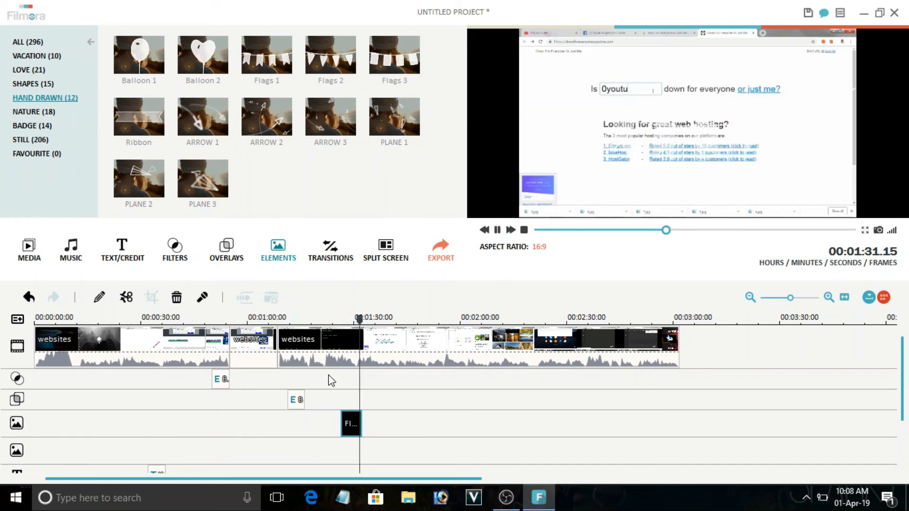
{"action": "left_click", "coordinate": [497, 230]}
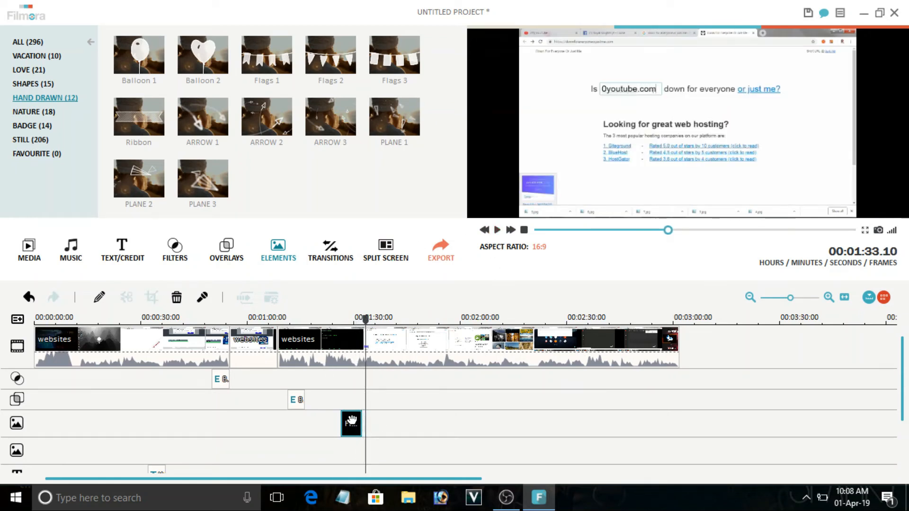
Apply the Zoom in 1 motion to the Flags 1 element, and play it back from about 1:26.
{"action": "double_click", "coordinate": [351, 420]}
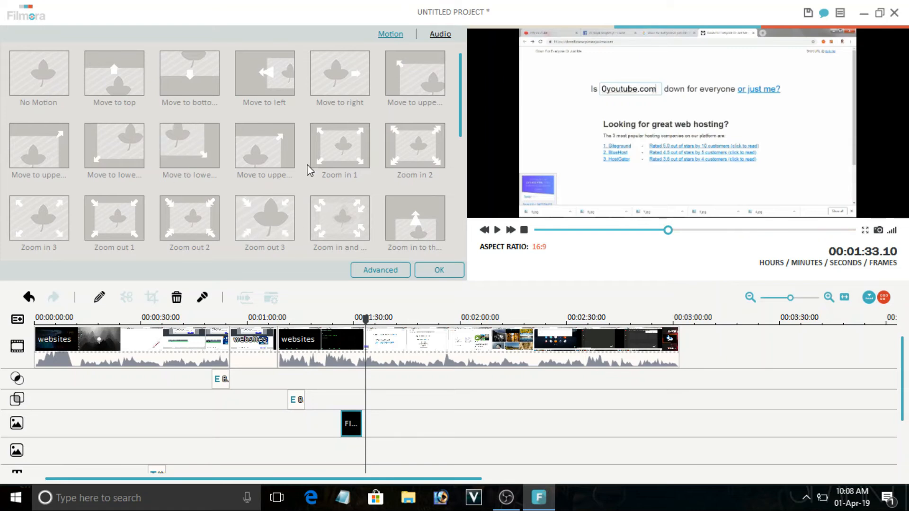
{"action": "left_click", "coordinate": [331, 152]}
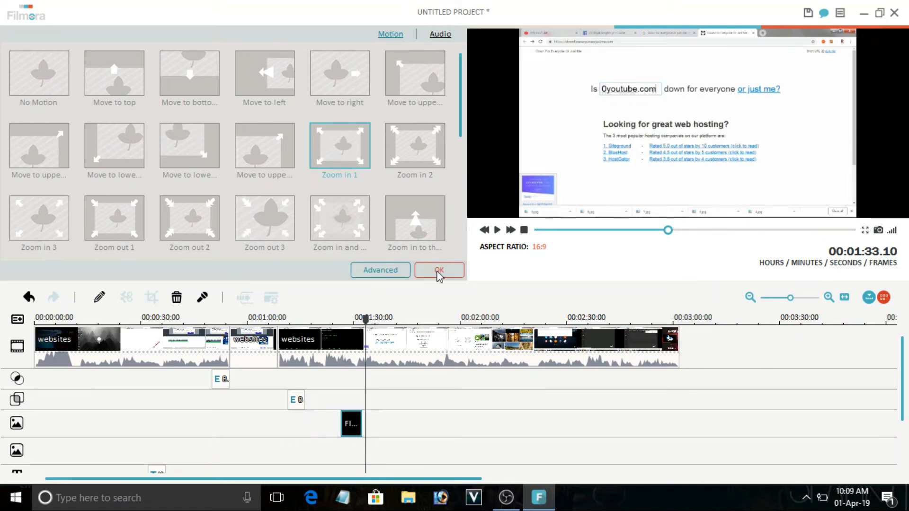
{"action": "left_click", "coordinate": [439, 271]}
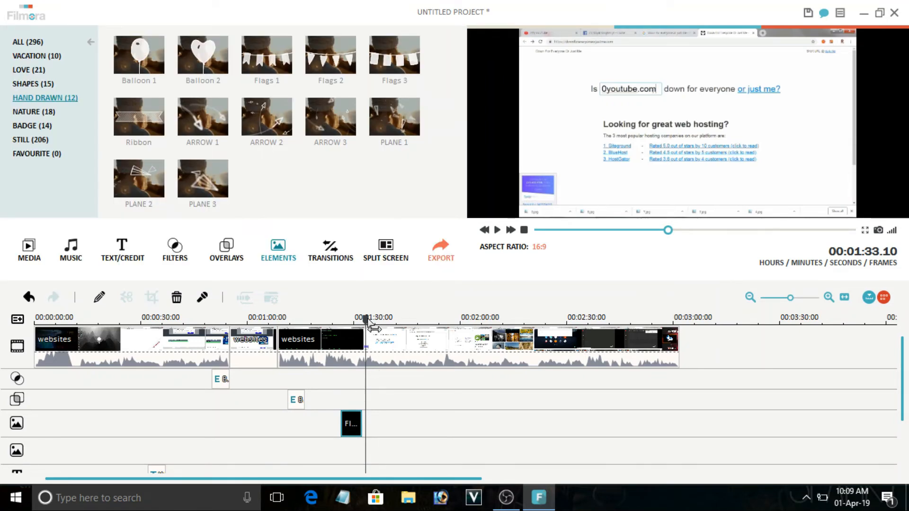
{"action": "left_click_drag", "start_coordinate": [365, 319], "coordinate": [340, 320]}
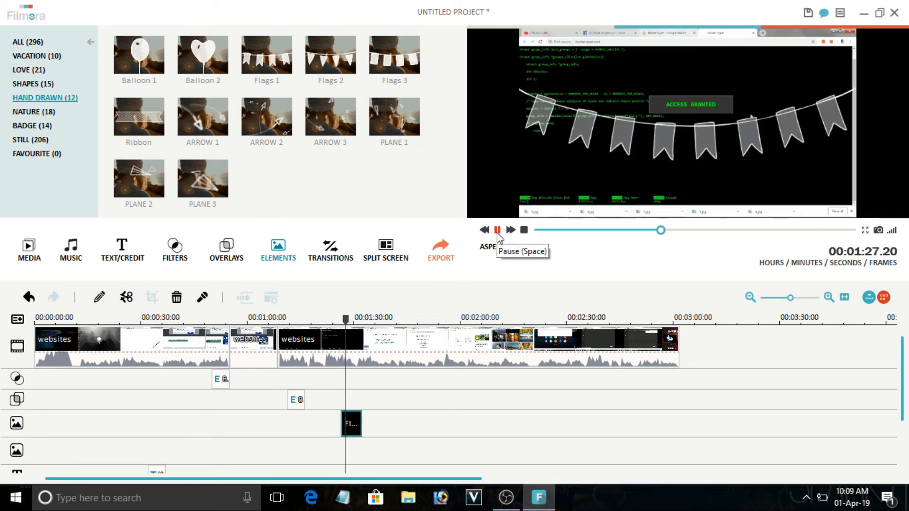
{"action": "left_click", "coordinate": [497, 231]}
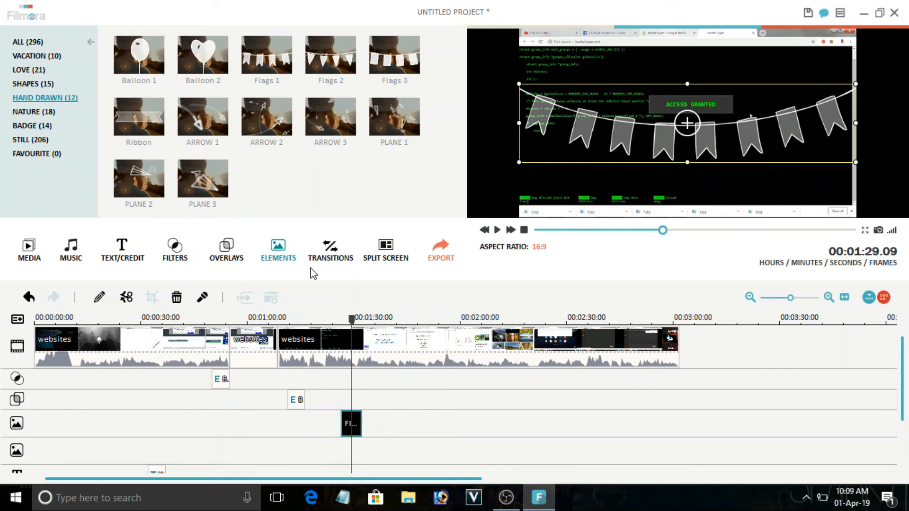
Add the Col_whisk transition at the end of the third websites segment.
{"action": "left_click", "coordinate": [330, 248]}
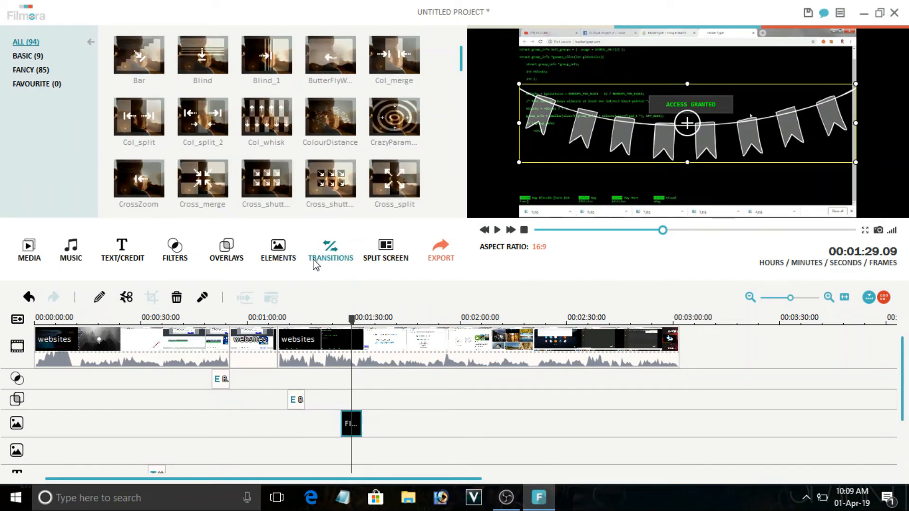
{"action": "left_click", "coordinate": [276, 188]}
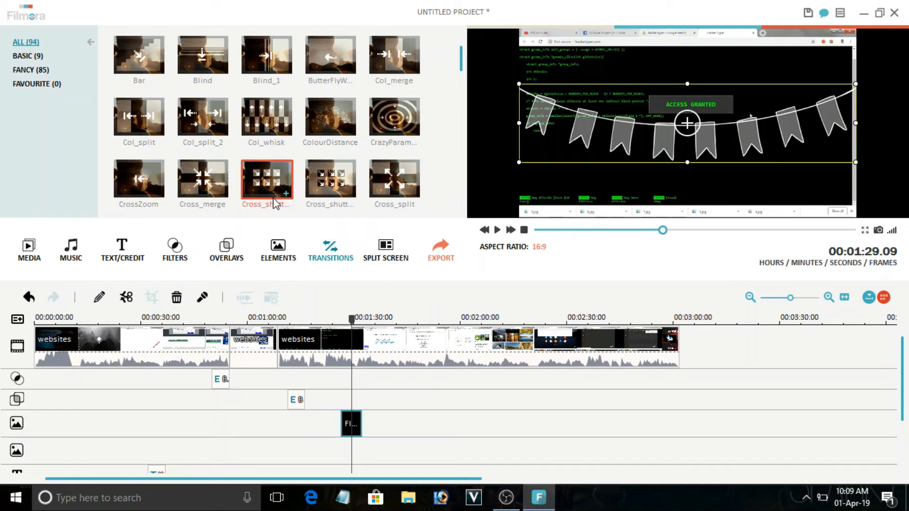
{"action": "left_click_drag", "start_coordinate": [287, 139], "coordinate": [676, 368]}
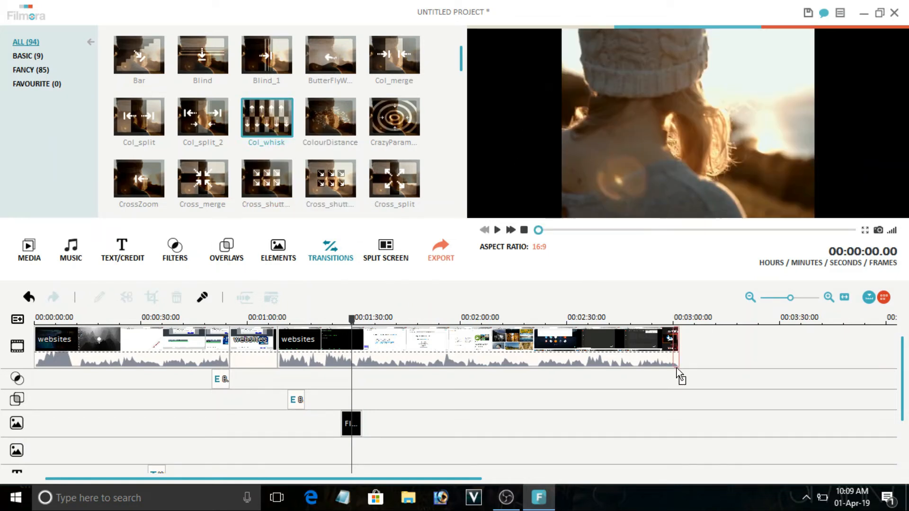
{"action": "left_click_drag", "start_coordinate": [604, 372], "coordinate": [681, 359]}
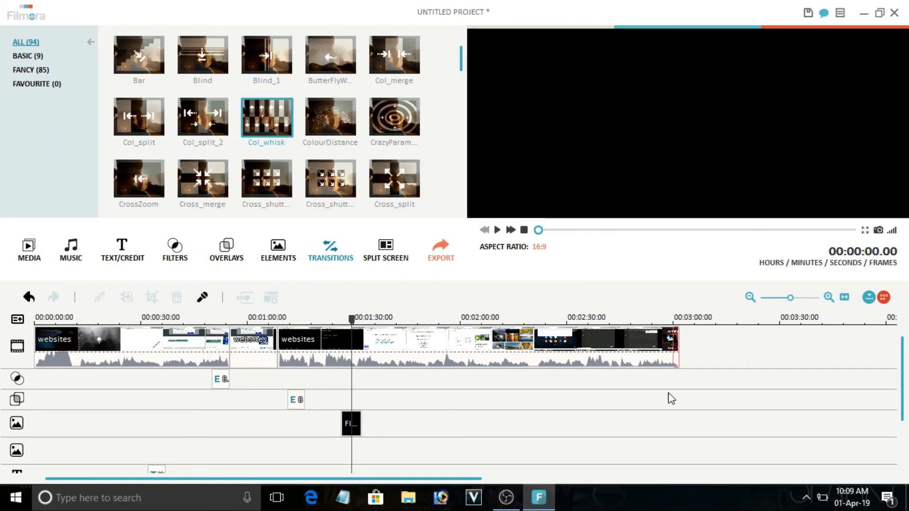
Append the websites video after the third segment's Col_whisk transition, and mute the appended clip.
{"action": "left_click", "coordinate": [29, 250]}
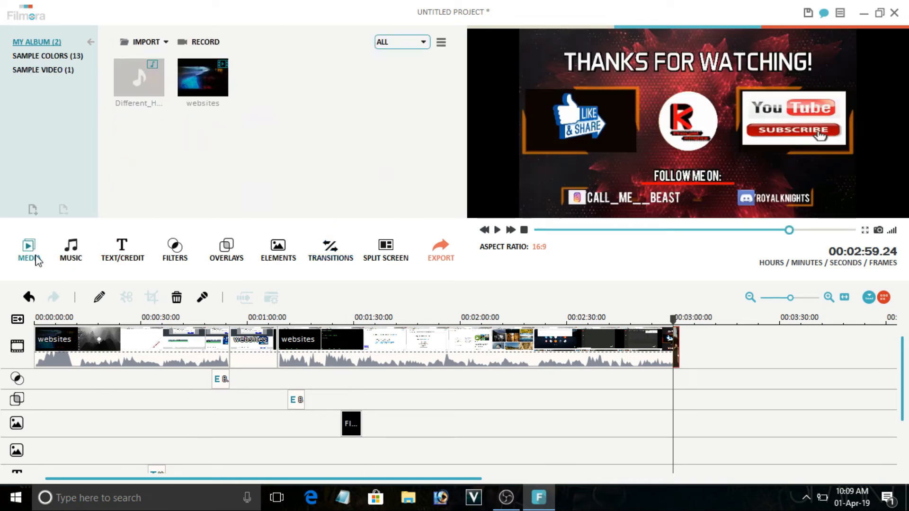
{"action": "left_click_drag", "start_coordinate": [201, 76], "coordinate": [709, 348]}
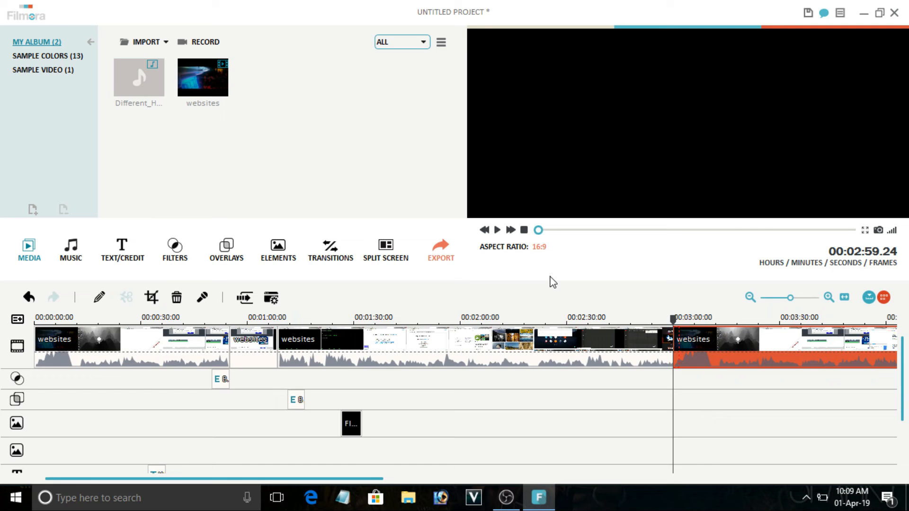
{"action": "right_click", "coordinate": [745, 360]}
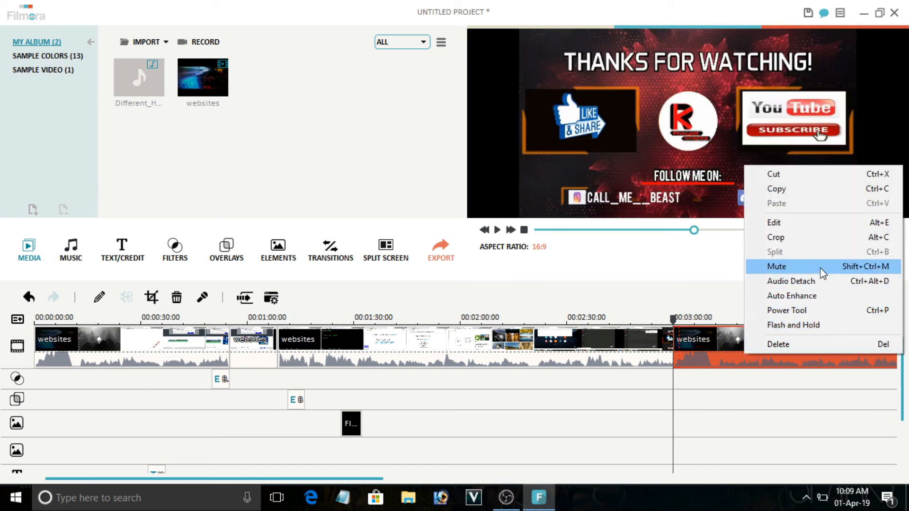
{"action": "left_click", "coordinate": [822, 268]}
Play the timeline from shortly before the Col_whisk transition into the appended clip, and pause.
{"action": "left_click_drag", "start_coordinate": [674, 322], "coordinate": [658, 322]}
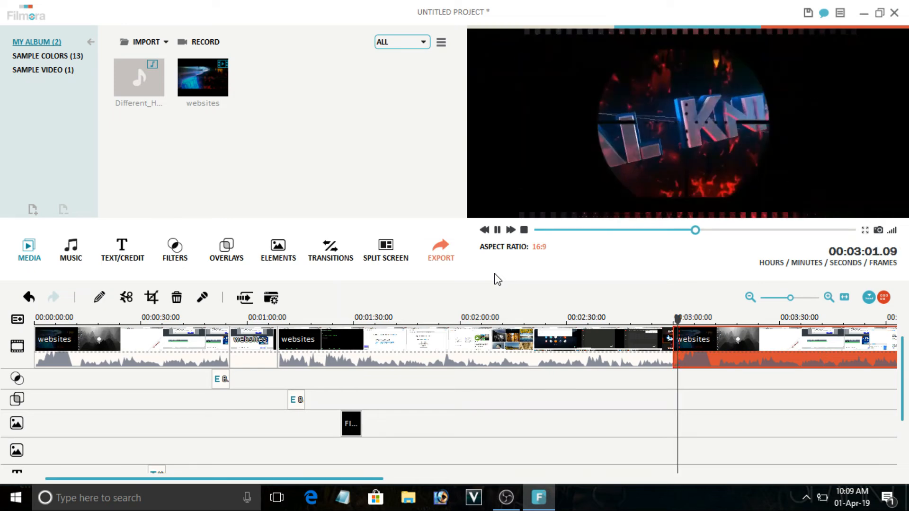
{"action": "left_click", "coordinate": [498, 231]}
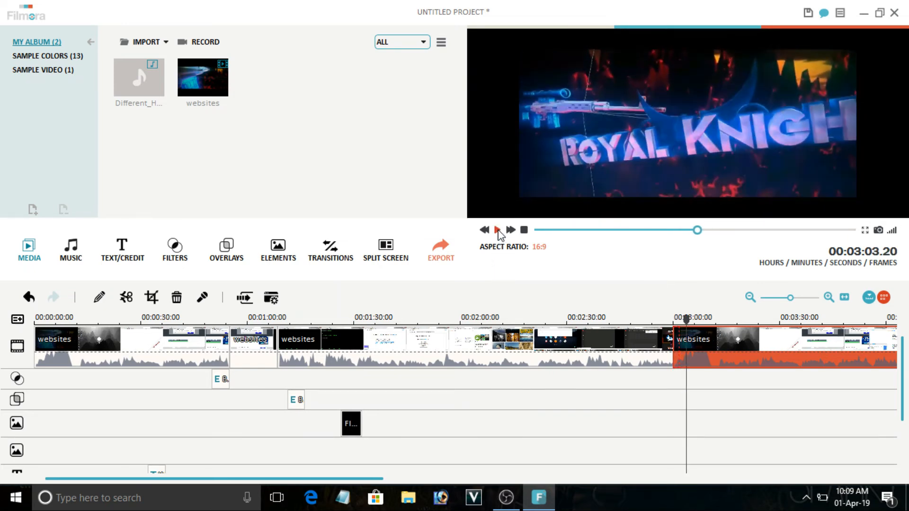
{"action": "right_click", "coordinate": [675, 358]}
{"action": "left_click", "coordinate": [634, 454]}
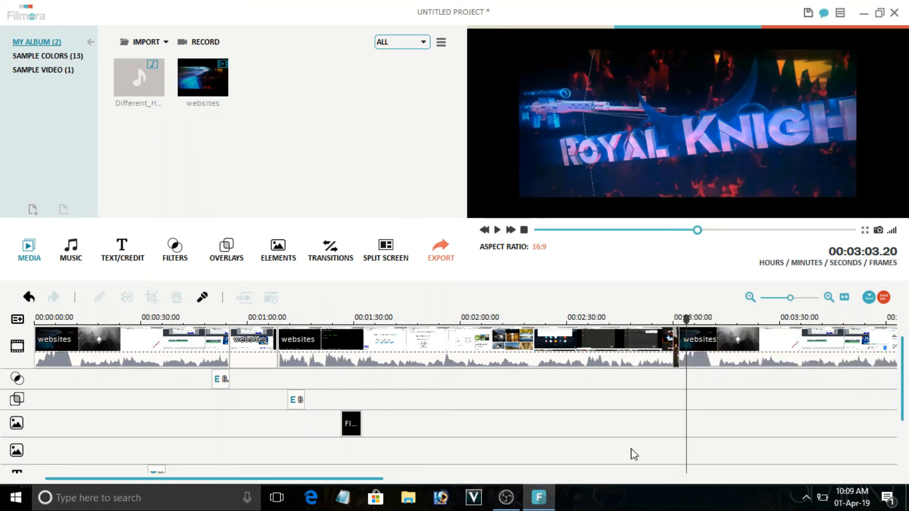
Undo the muting and placement of the appended websites clip and the Col_whisk transition.
{"action": "left_click", "coordinate": [30, 297]}
{"action": "left_click", "coordinate": [30, 297]}
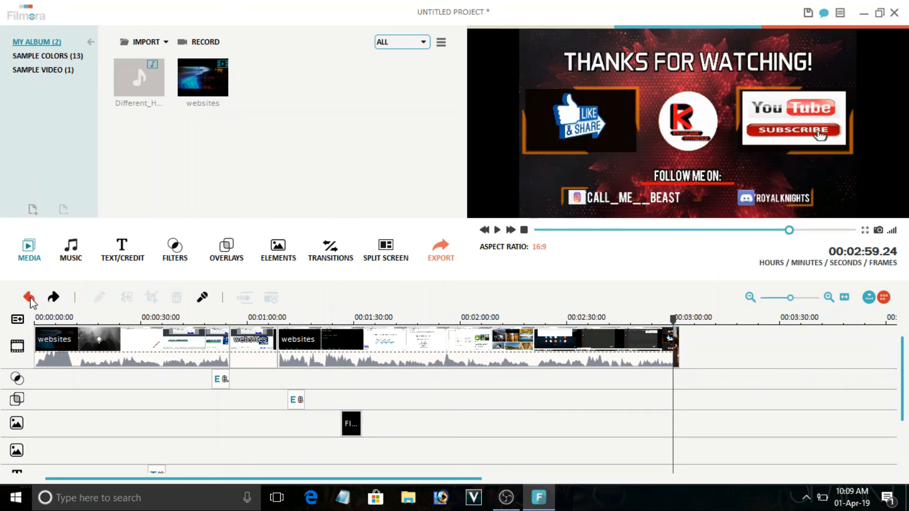
{"action": "left_click", "coordinate": [30, 298]}
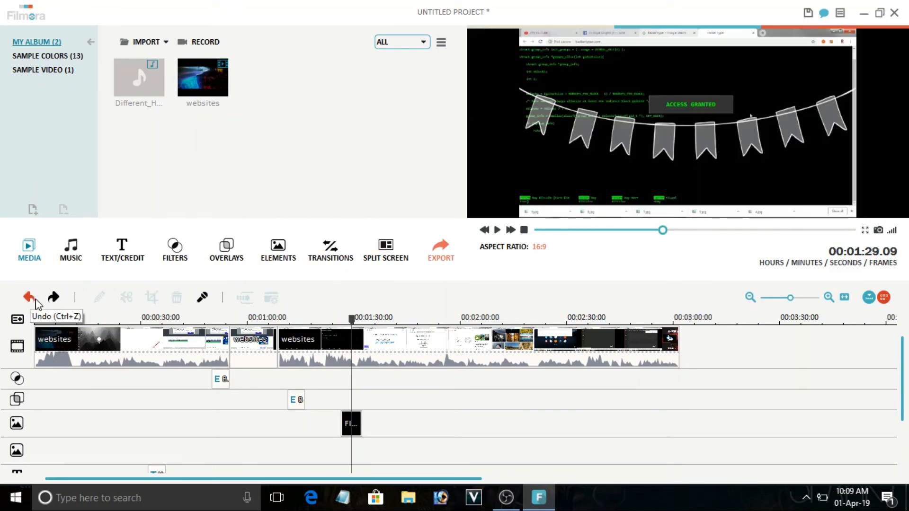
Add the CrazyParam... transition at the end of the third websites segment.
{"action": "left_click", "coordinate": [308, 250]}
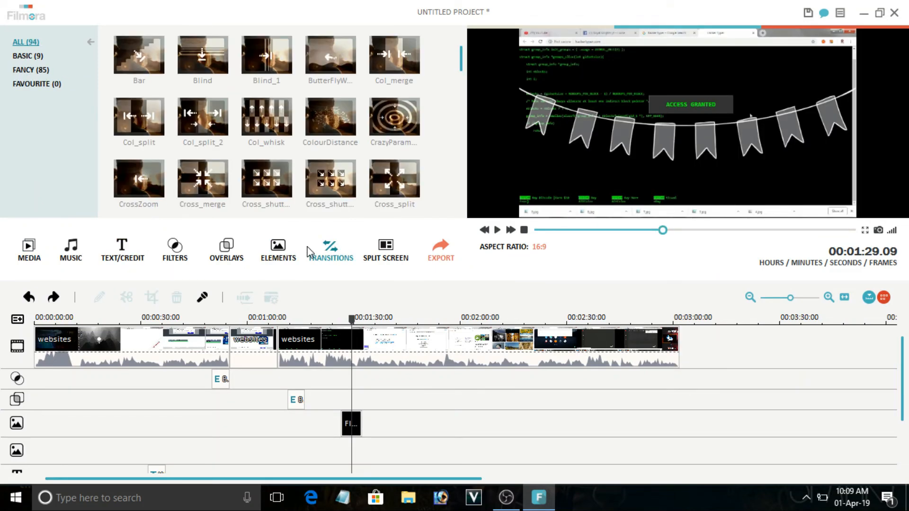
{"action": "left_click", "coordinate": [406, 126]}
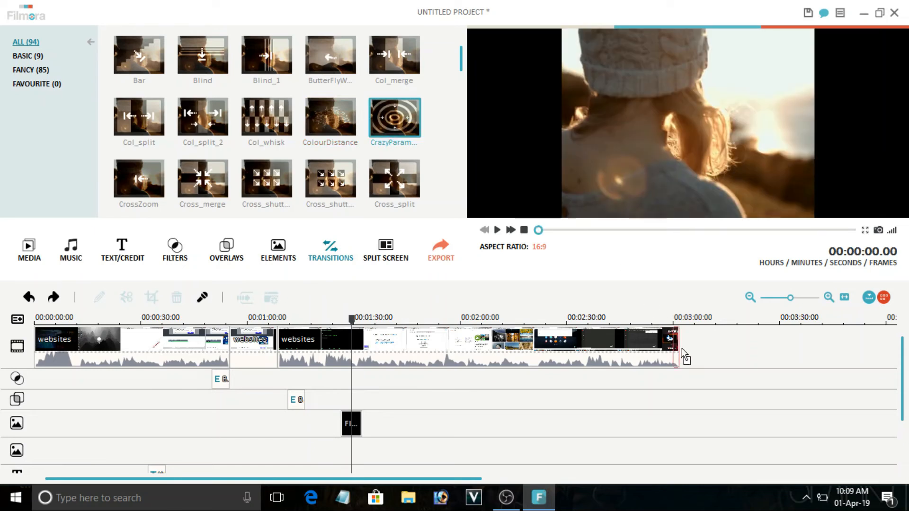
{"action": "left_click", "coordinate": [678, 350]}
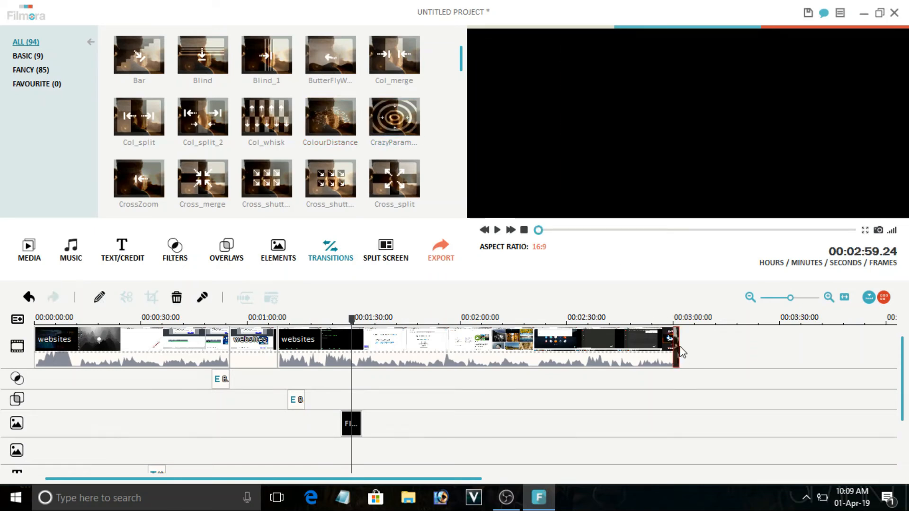
{"action": "left_click", "coordinate": [682, 353]}
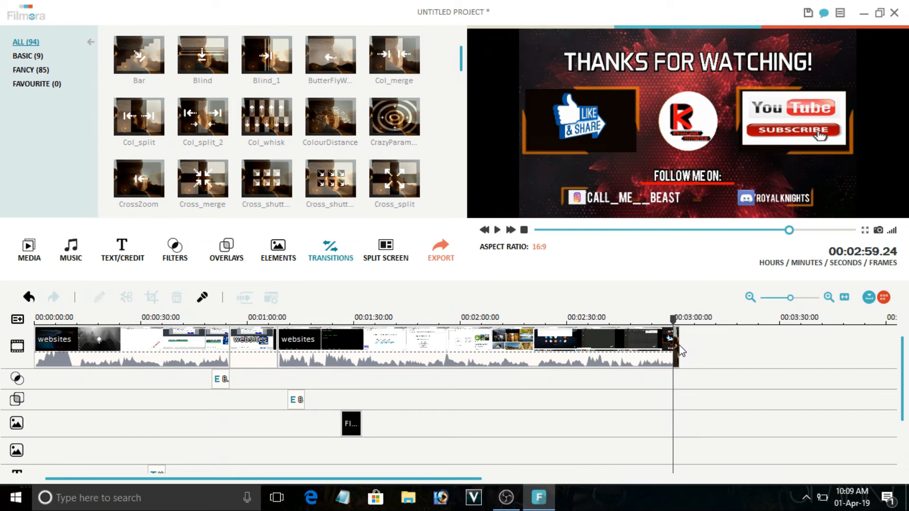
Append another websites video directly after the third segment, and mute the new clip.
{"action": "left_click", "coordinate": [24, 249]}
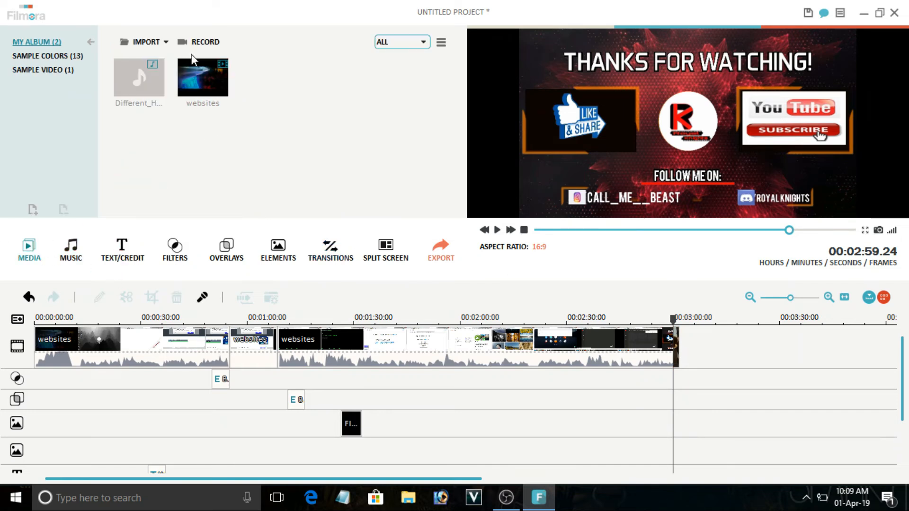
{"action": "left_click_drag", "start_coordinate": [197, 82], "coordinate": [705, 360]}
{"action": "right_click", "coordinate": [705, 360]}
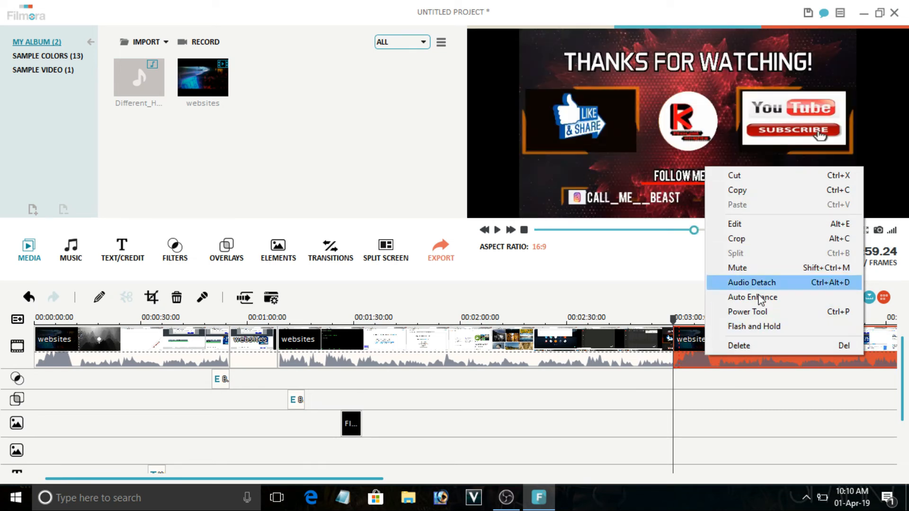
{"action": "left_click", "coordinate": [789, 268]}
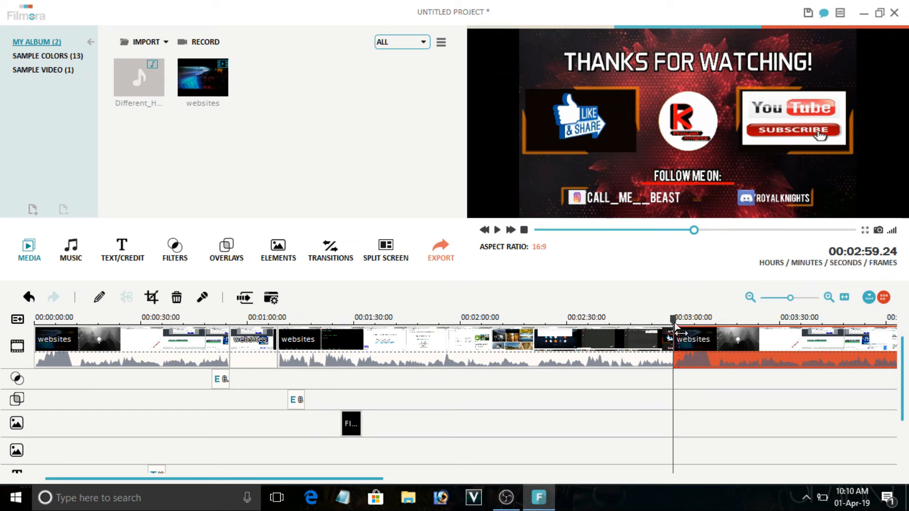
Play the timeline from about 2:58 through the transition into the fourth websites clip, and pause.
{"action": "left_click_drag", "start_coordinate": [672, 321], "coordinate": [668, 321]}
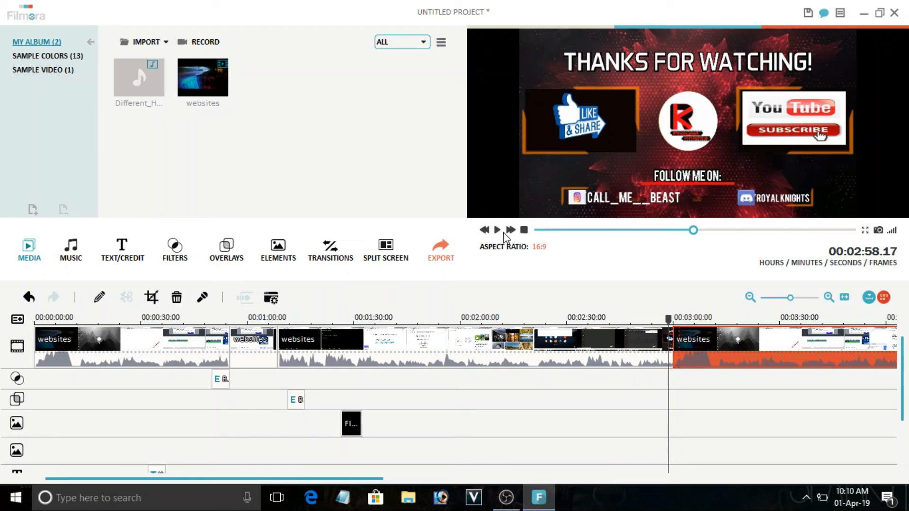
{"action": "left_click", "coordinate": [497, 231]}
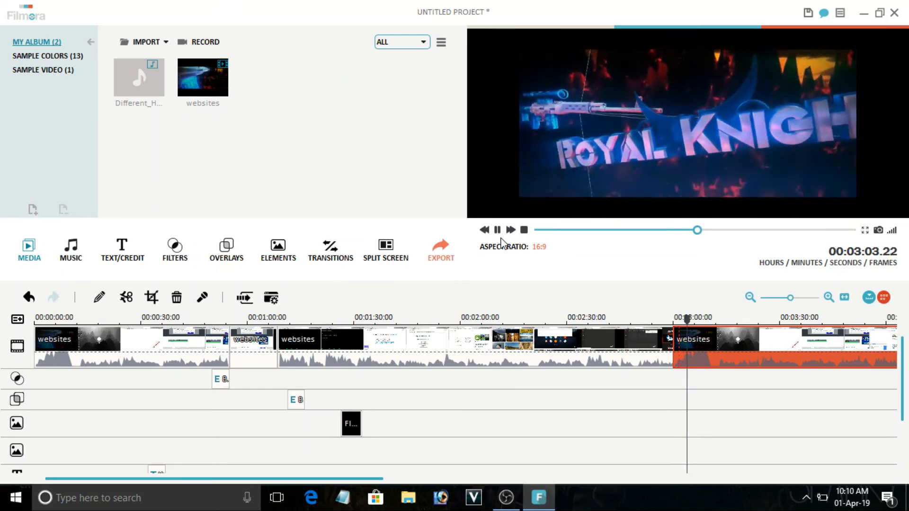
{"action": "left_click", "coordinate": [497, 231]}
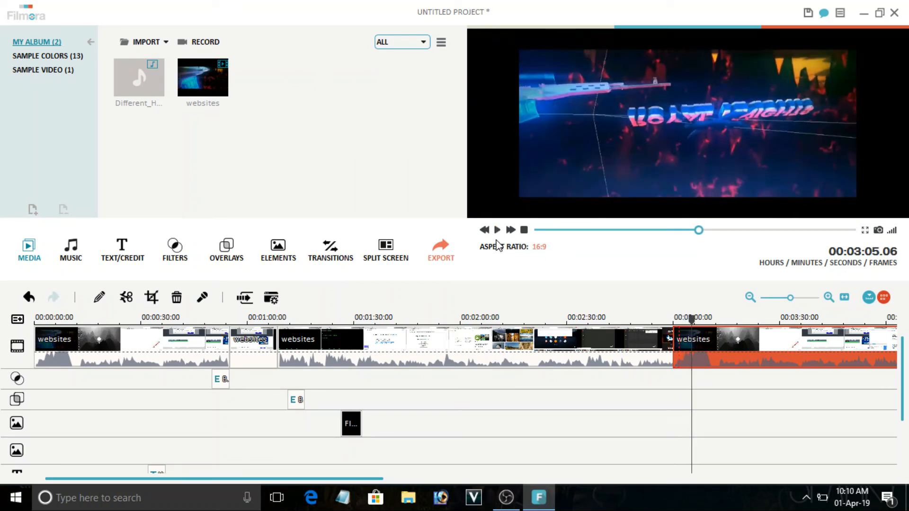
Preview the 2 Screen A split-screen layout and browse the remaining split-screen layouts.
{"action": "left_click", "coordinate": [396, 252]}
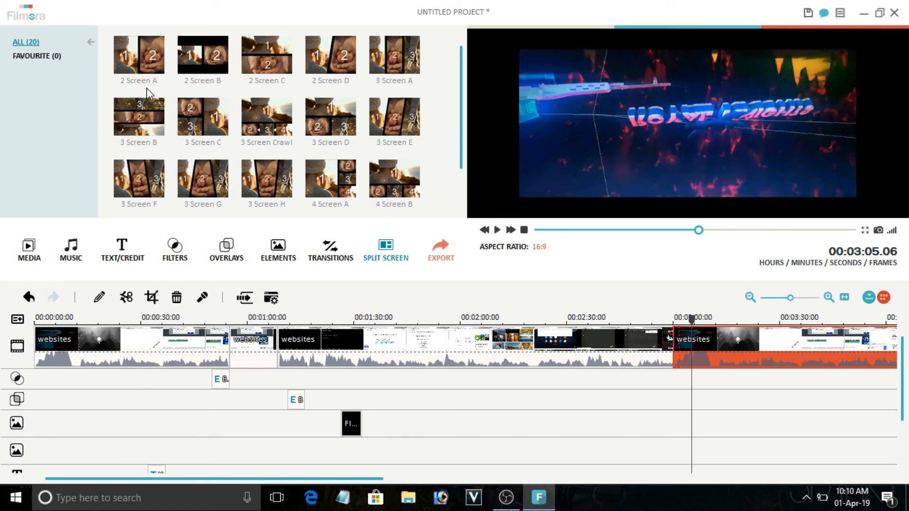
{"action": "left_click", "coordinate": [139, 62]}
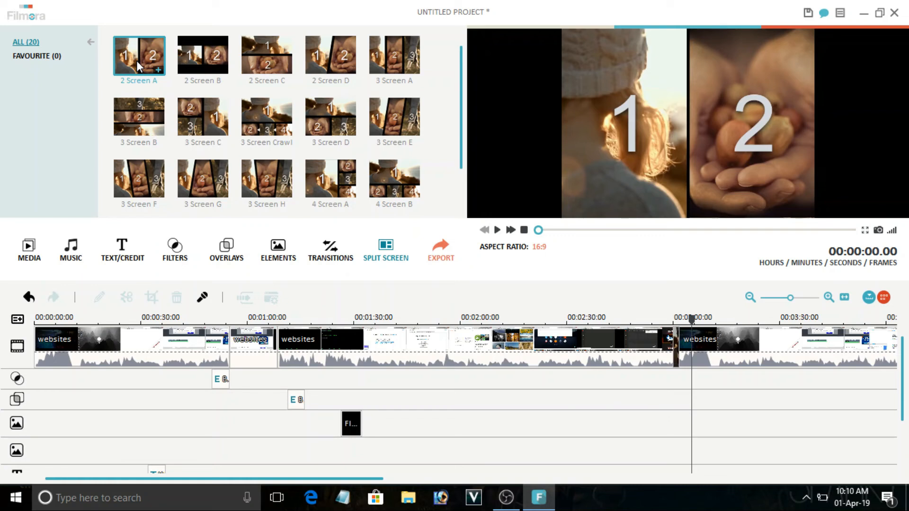
{"action": "scroll", "coordinate": [379, 169], "scroll_direction": "down", "scroll_amount": 2}
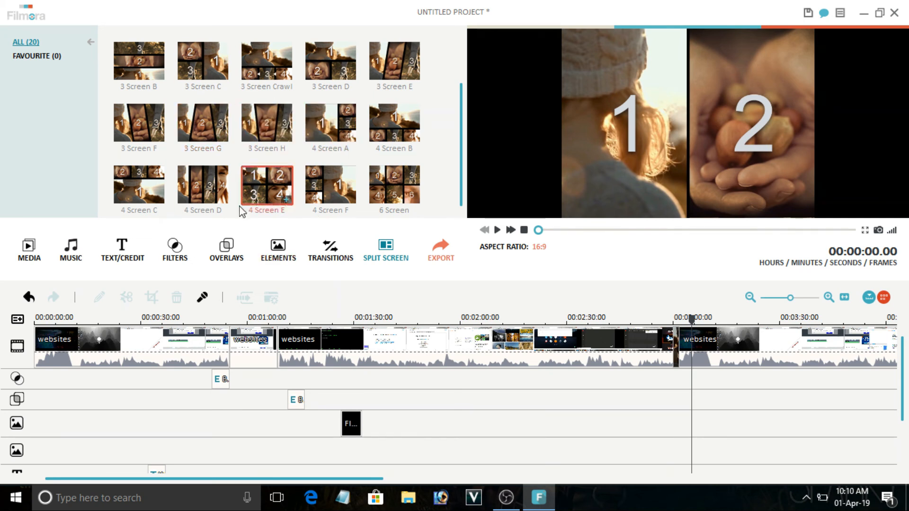
Open the export setup for an MP4 file and select the output name for editing.
{"action": "scroll", "coordinate": [270, 149], "scroll_direction": "up", "scroll_amount": 1}
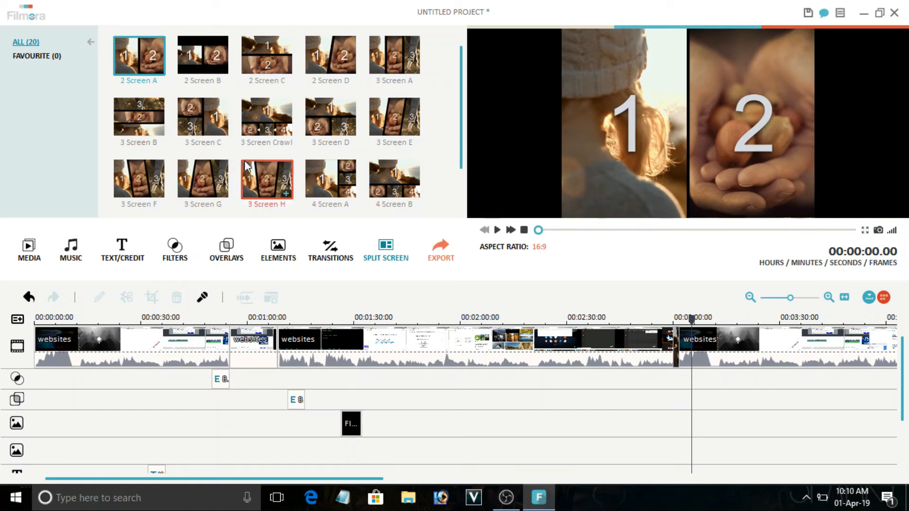
{"action": "left_click", "coordinate": [449, 252]}
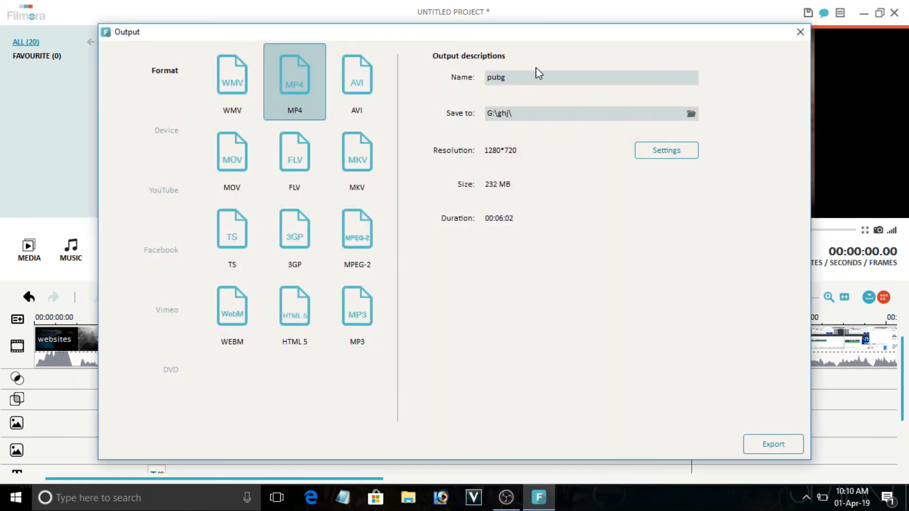
{"action": "double_click", "coordinate": [537, 72]}
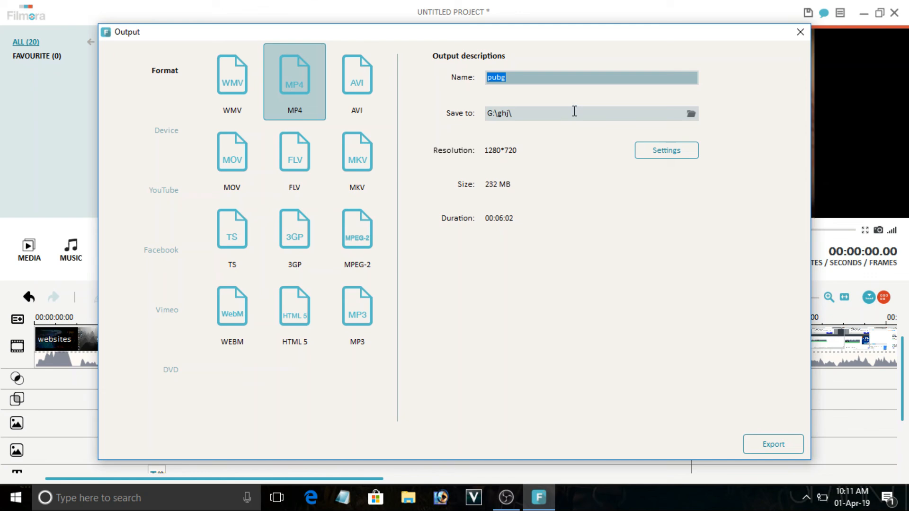
Open the MP4 output settings and review the available resolution, video bit rate and frame rate options.
{"action": "left_click", "coordinate": [659, 153]}
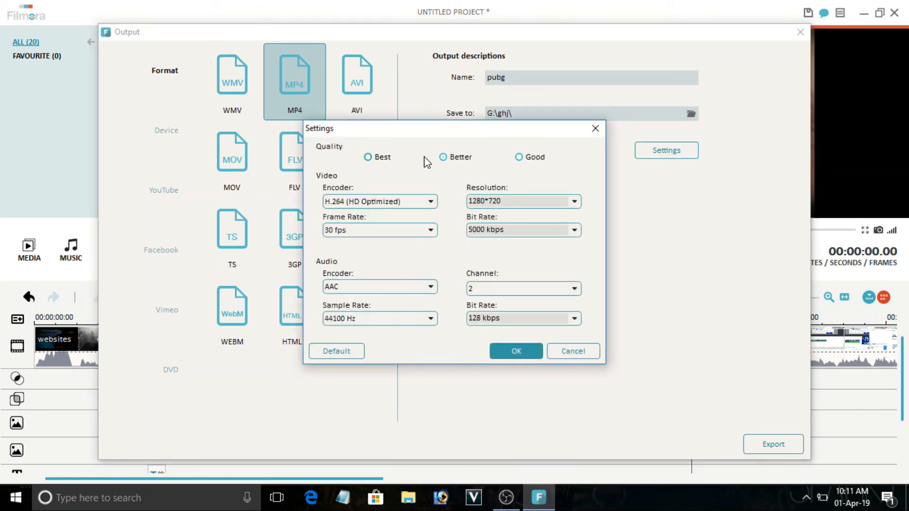
{"action": "left_click", "coordinate": [574, 203]}
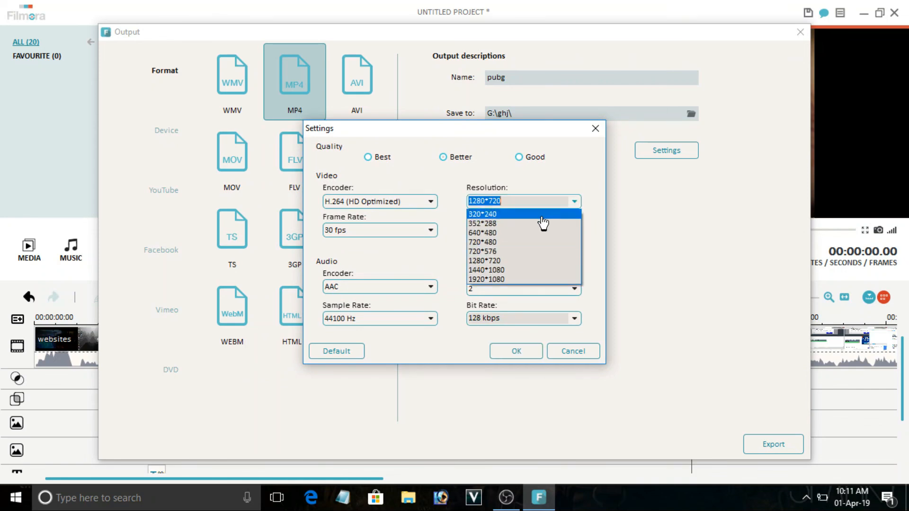
{"action": "left_click", "coordinate": [740, 259]}
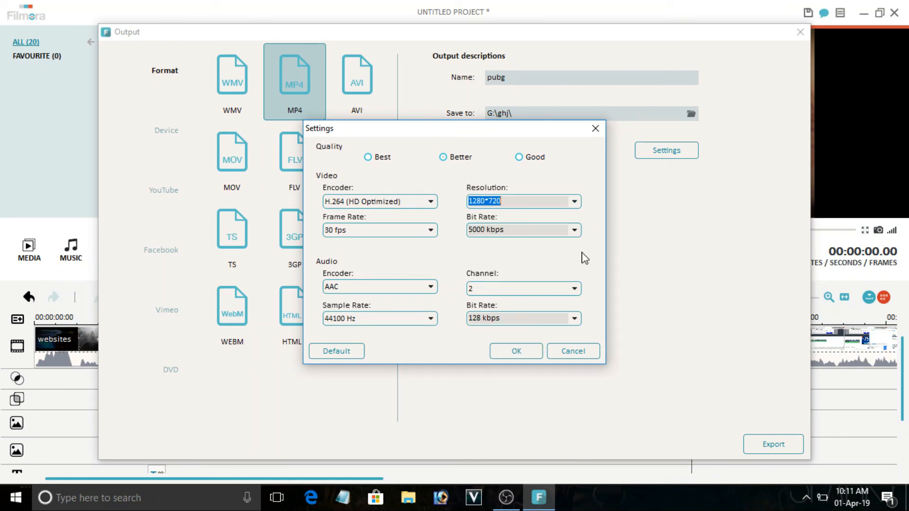
{"action": "left_click", "coordinate": [574, 232]}
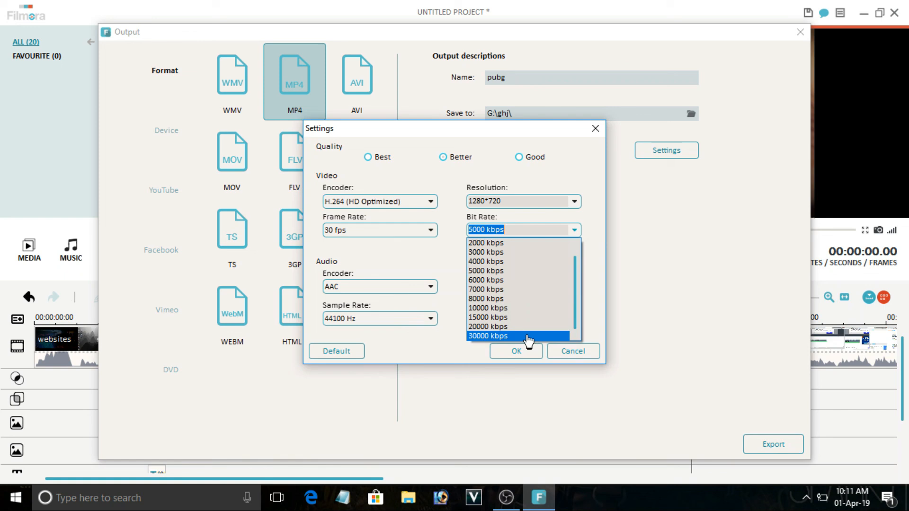
{"action": "left_click", "coordinate": [396, 230]}
{"action": "left_click", "coordinate": [395, 231]}
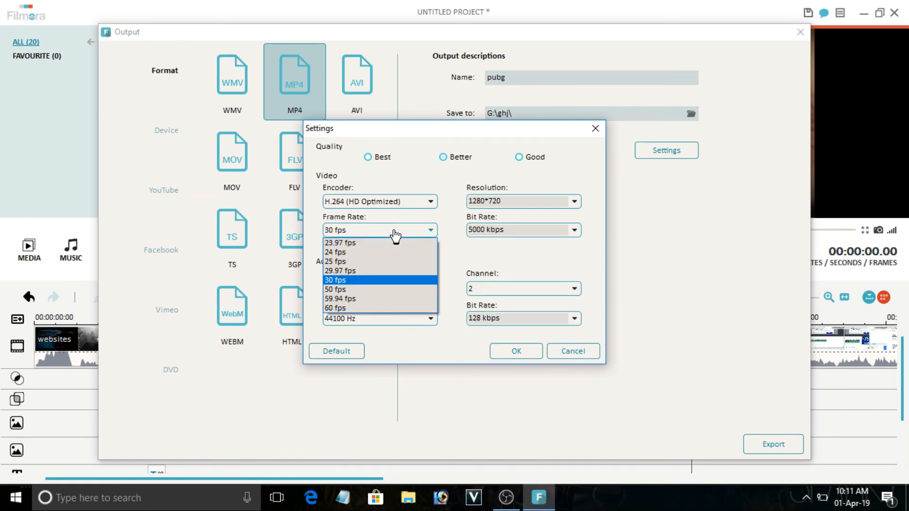
{"action": "left_click", "coordinate": [451, 273]}
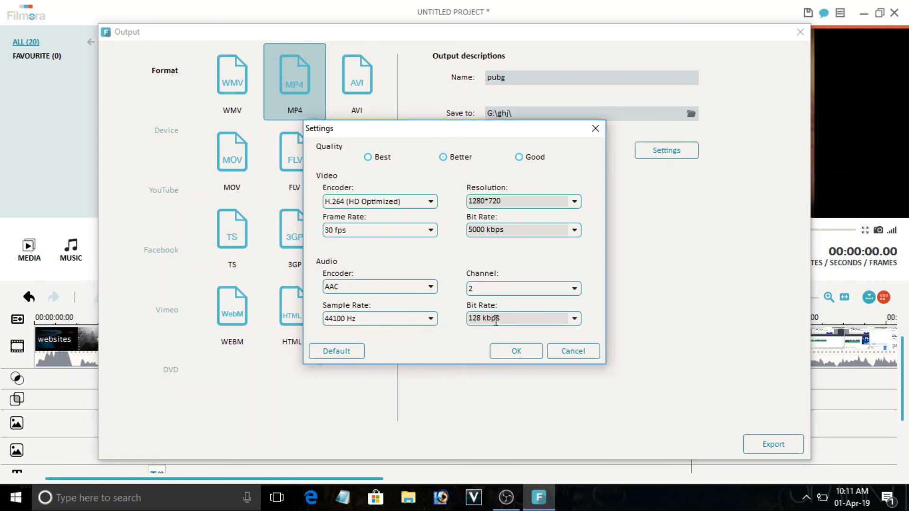
Review the audio bit rate and sample rate options, and accept the output settings as they are.
{"action": "left_click", "coordinate": [576, 321]}
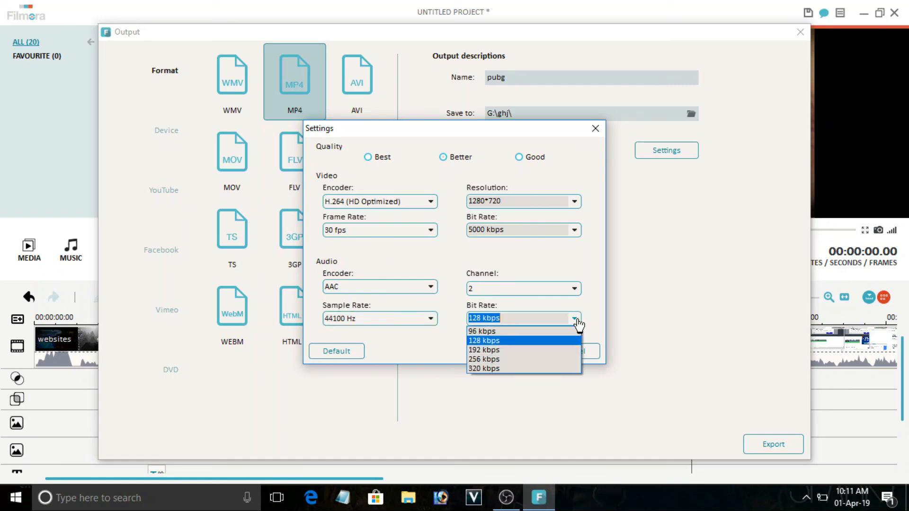
{"action": "left_click", "coordinate": [414, 342]}
{"action": "left_click", "coordinate": [430, 320]}
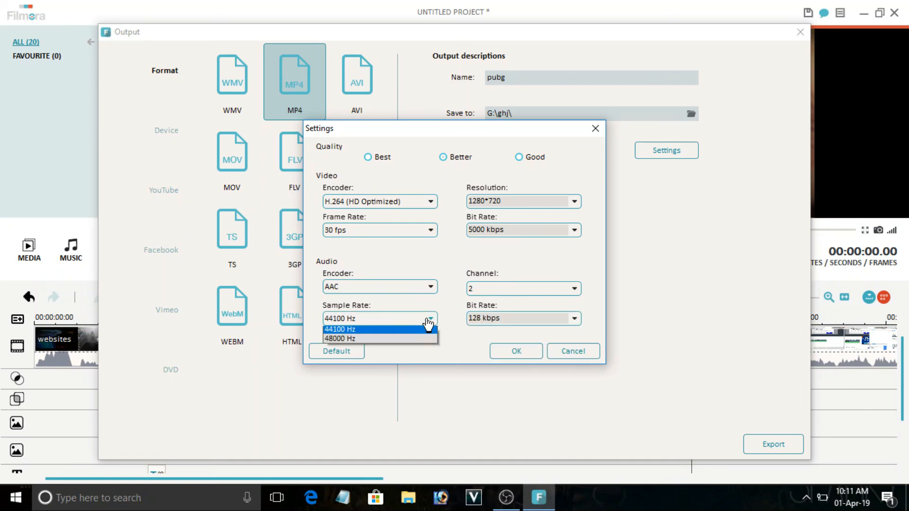
{"action": "left_click", "coordinate": [473, 352]}
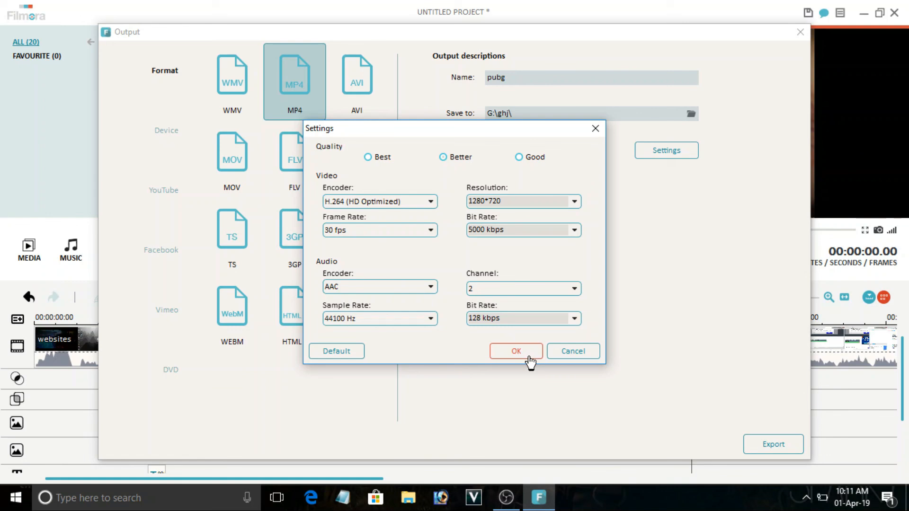
{"action": "left_click", "coordinate": [516, 352]}
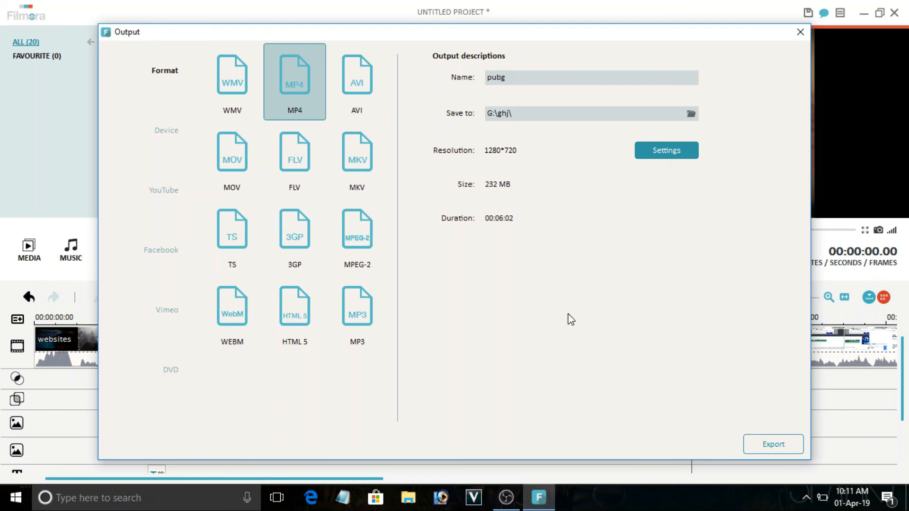
Close the export setup without exporting, and select the first websites clip on the timeline.
{"action": "left_click", "coordinate": [800, 32]}
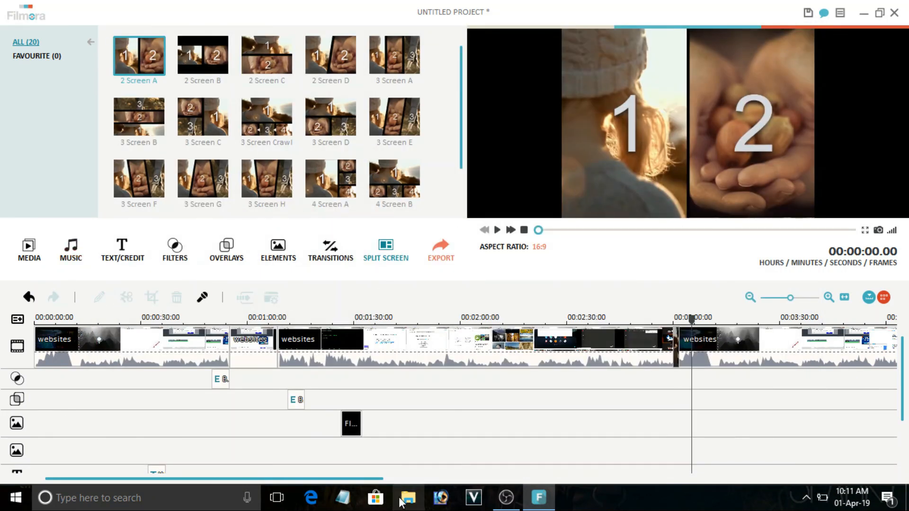
{"action": "left_click", "coordinate": [128, 357]}
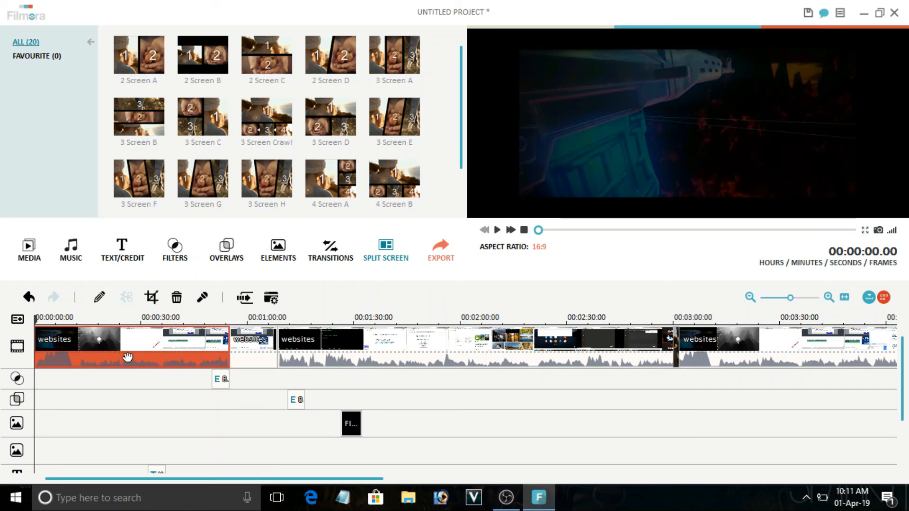